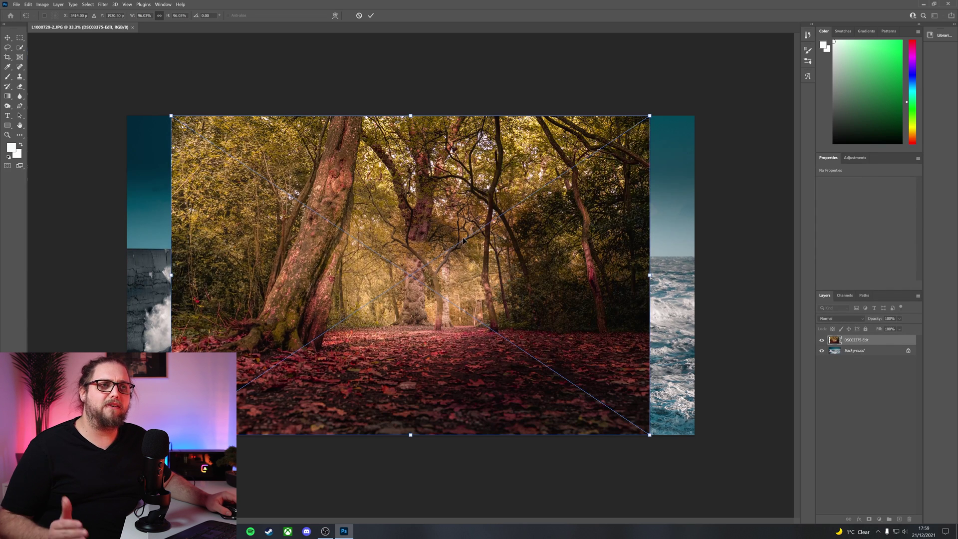
# Step: Commit the placed forest photo, then add a Gradient Map layer below DSC03375-Edit
pyautogui.click(370, 15)
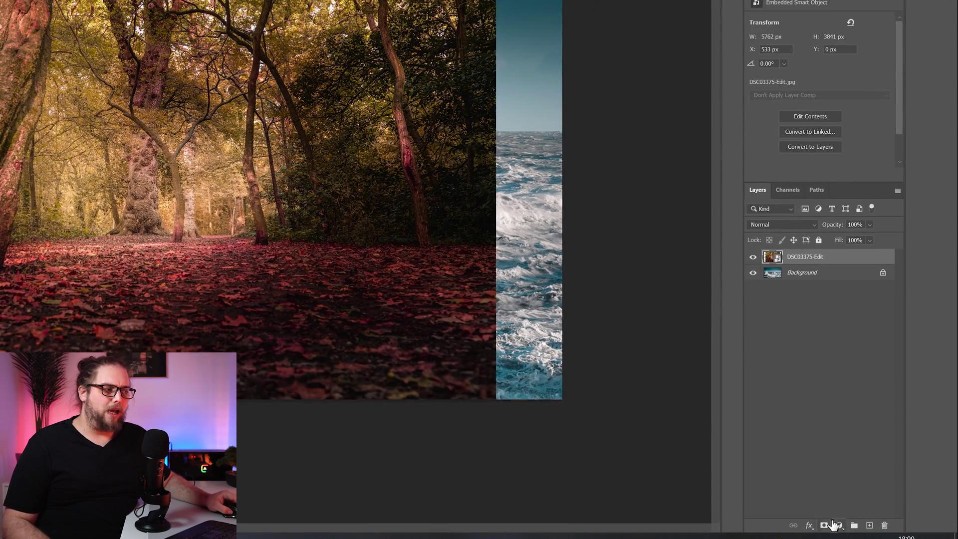
pyautogui.click(840, 526)
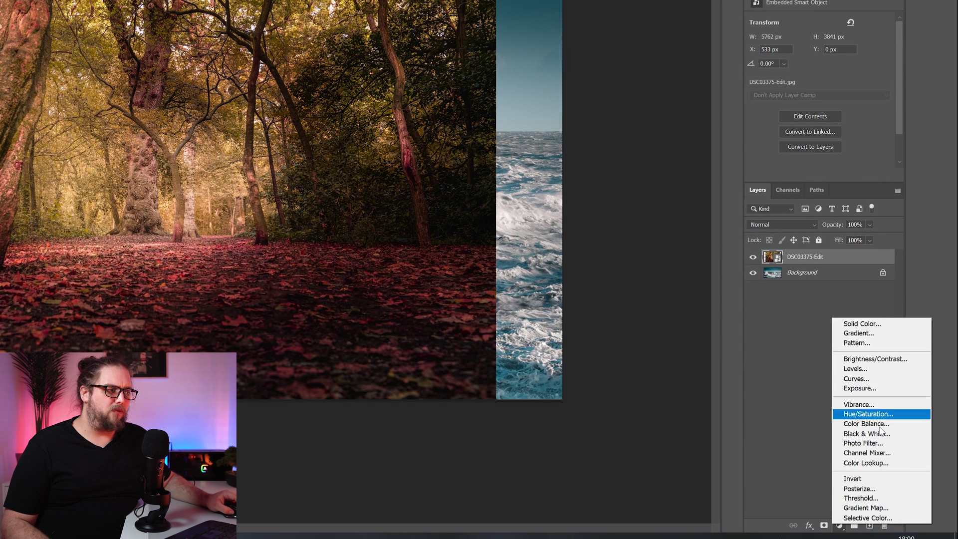
pyautogui.click(882, 507)
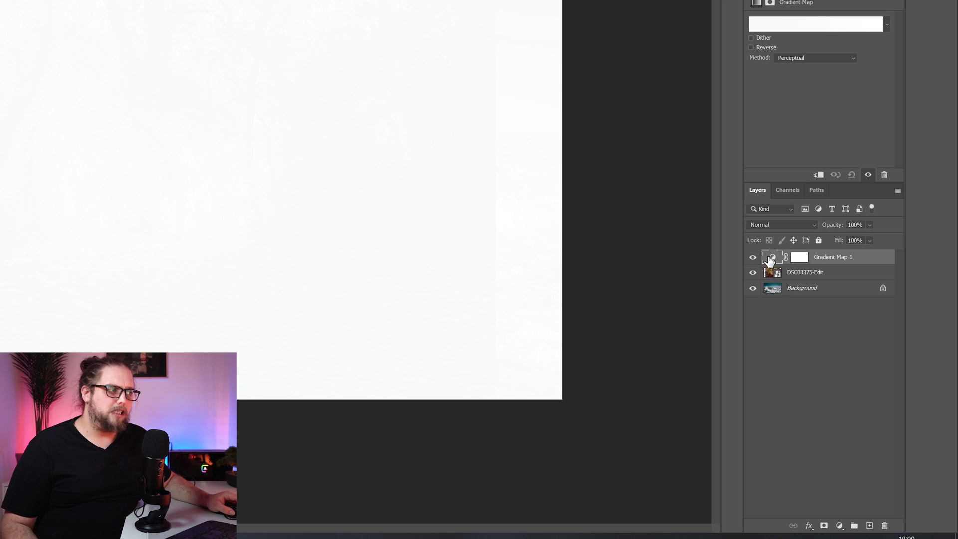
pyautogui.moveTo(770, 259); pyautogui.dragTo(837, 280)
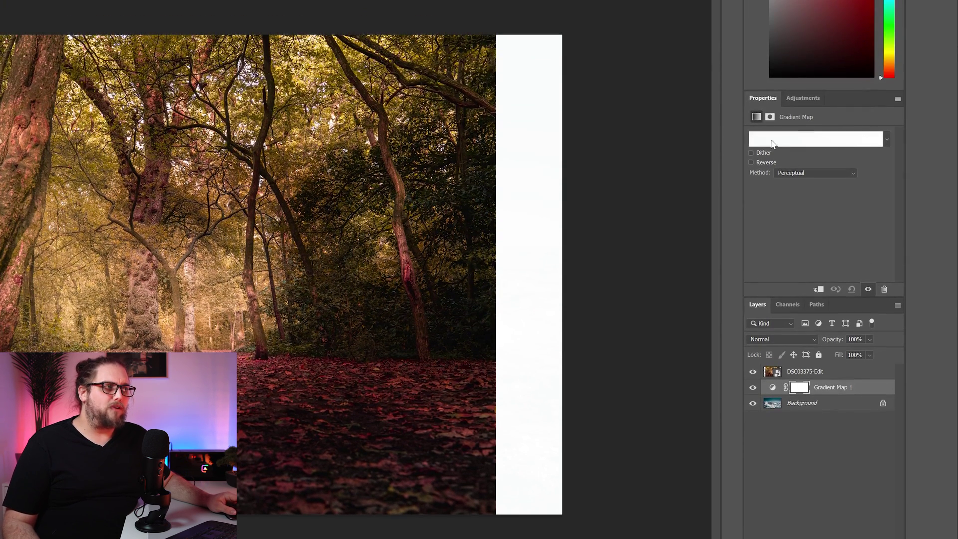
pyautogui.click(837, 145)
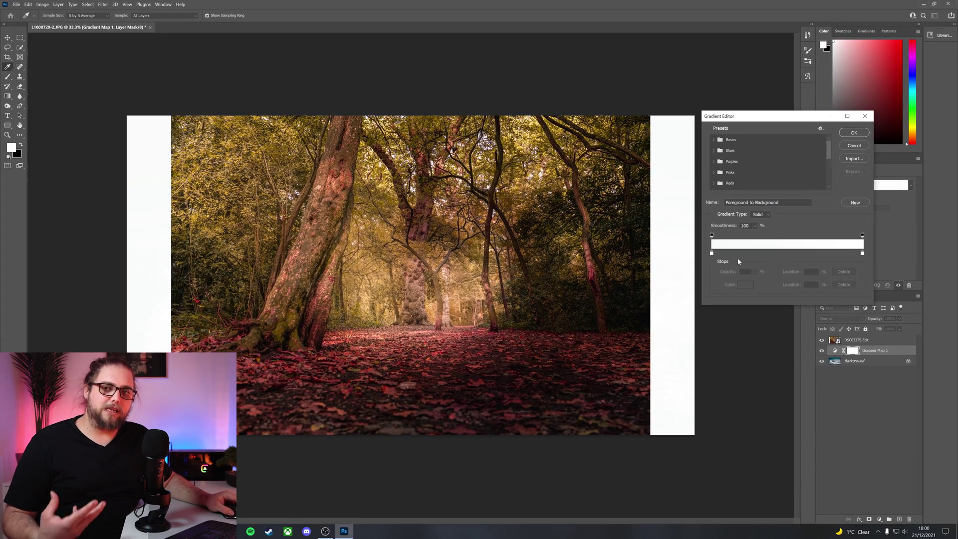
pyautogui.click(712, 254)
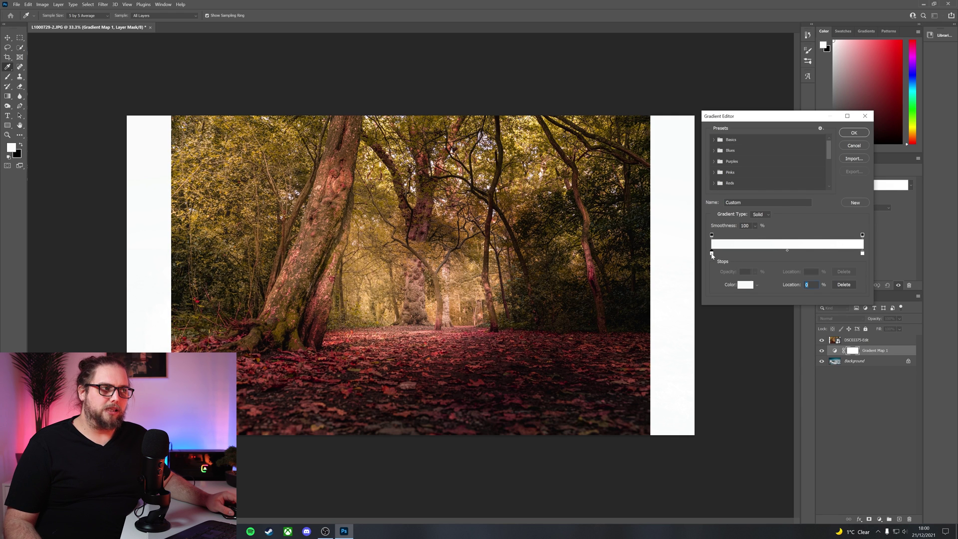
pyautogui.click(745, 284)
pyautogui.moveTo(499, 332); pyautogui.dragTo(213, 244)
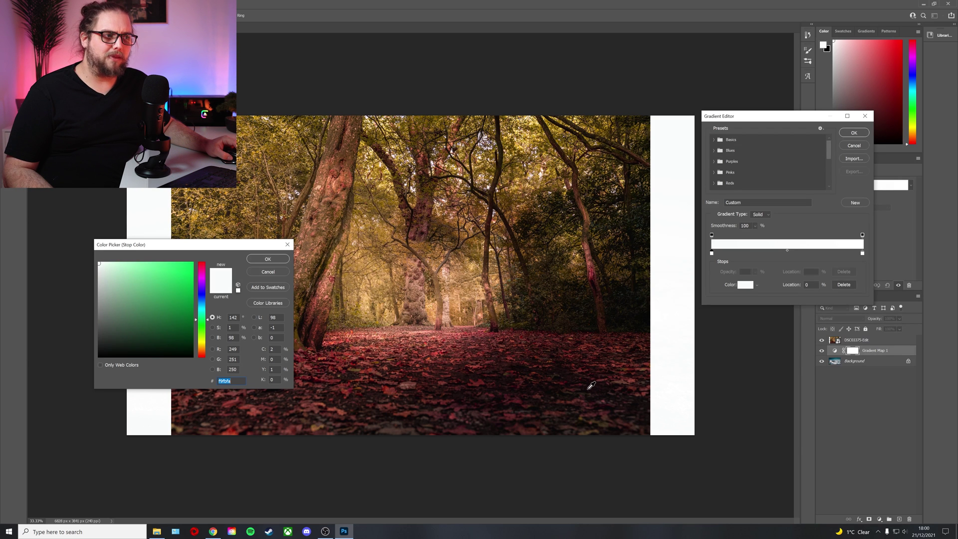
pyautogui.write('ffffff')
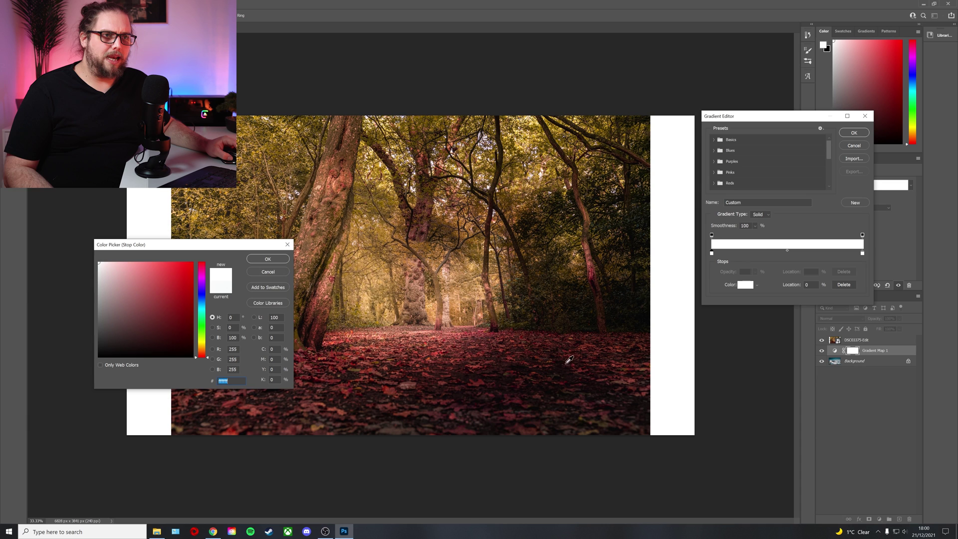
pyautogui.click(279, 269)
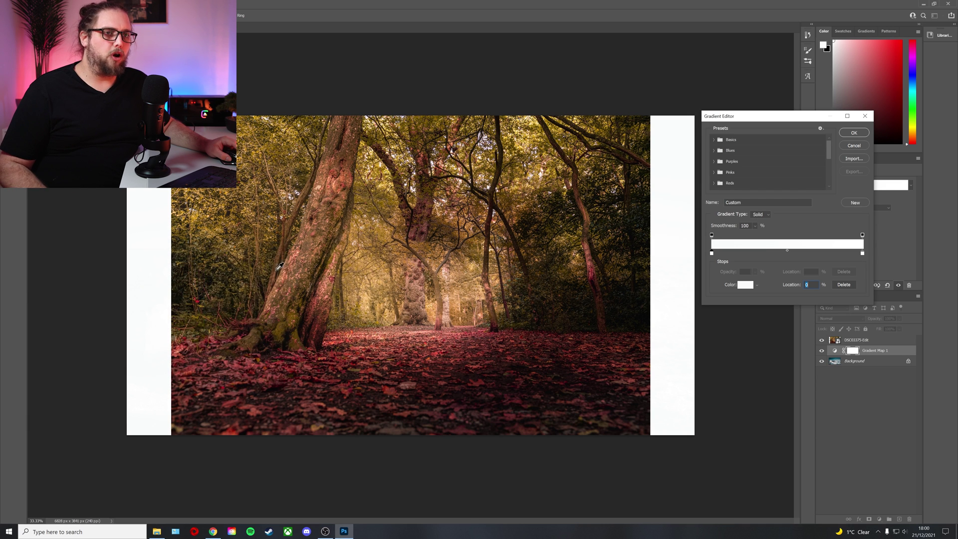
pyautogui.click(862, 145)
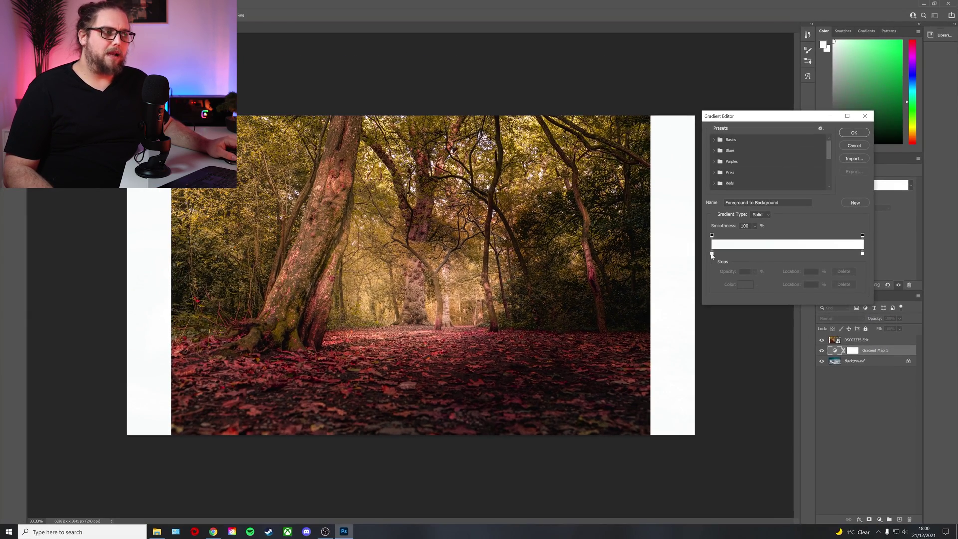
# Step: Sample dark red 190e0f and peach f2d1be from the forest photo as the gradient's stops
pyautogui.click(711, 253)
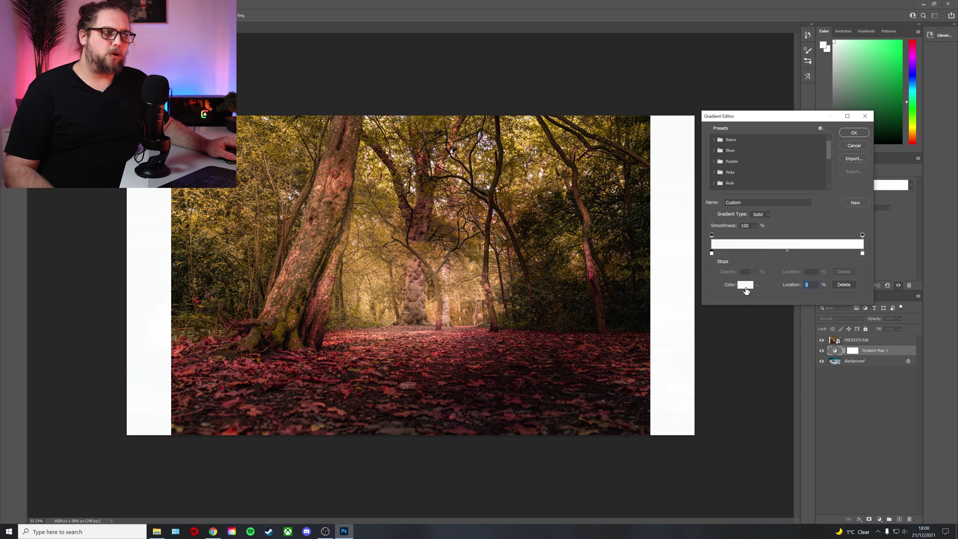
pyautogui.click(745, 288)
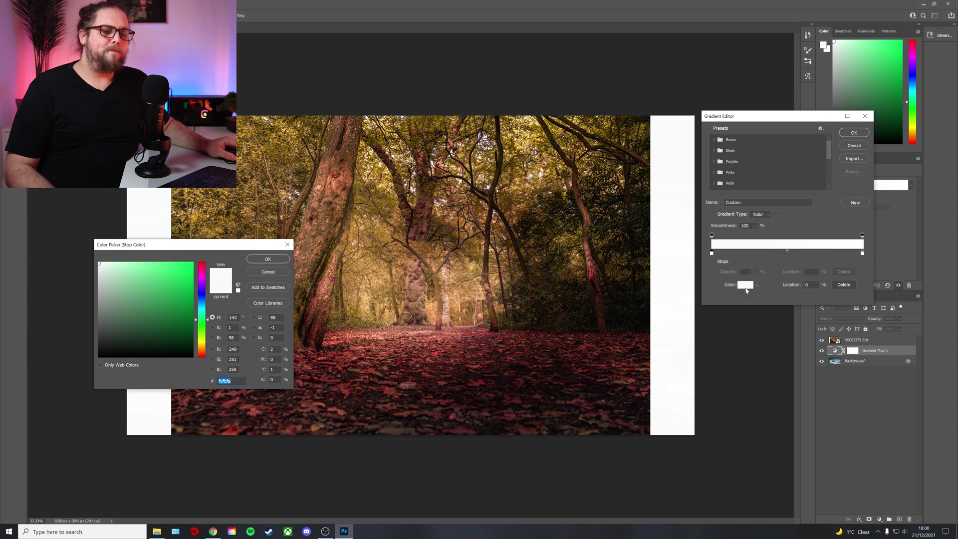
pyautogui.click(598, 387)
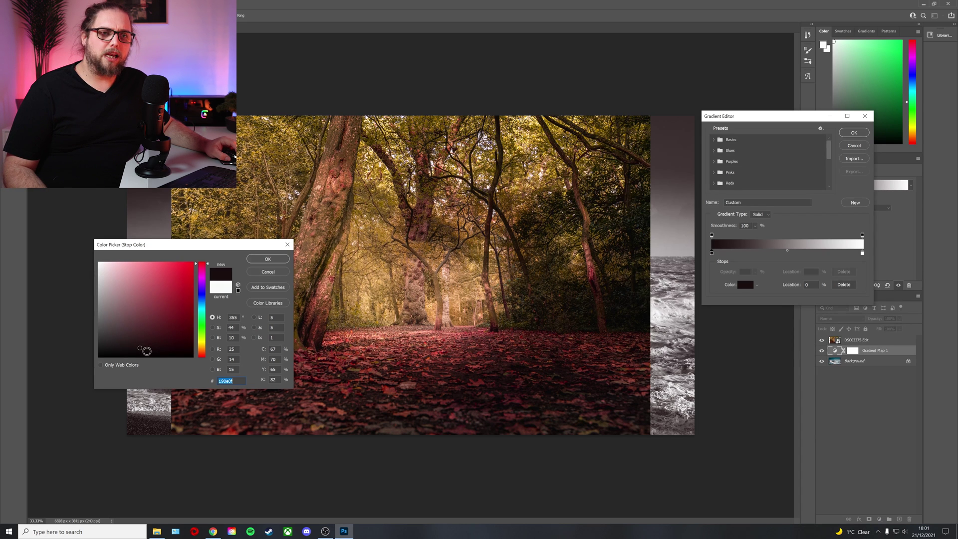
pyautogui.click(261, 264)
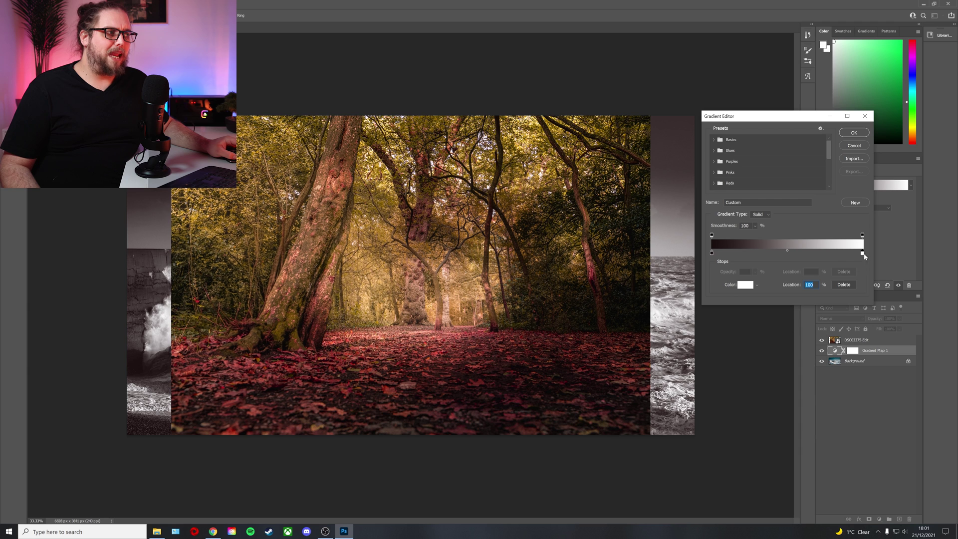
pyautogui.click(746, 285)
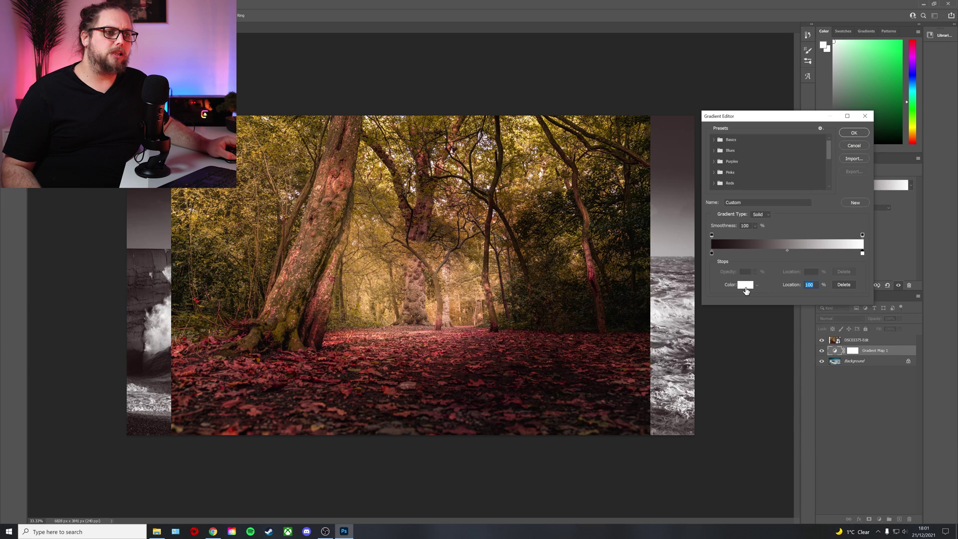
pyautogui.click(447, 268)
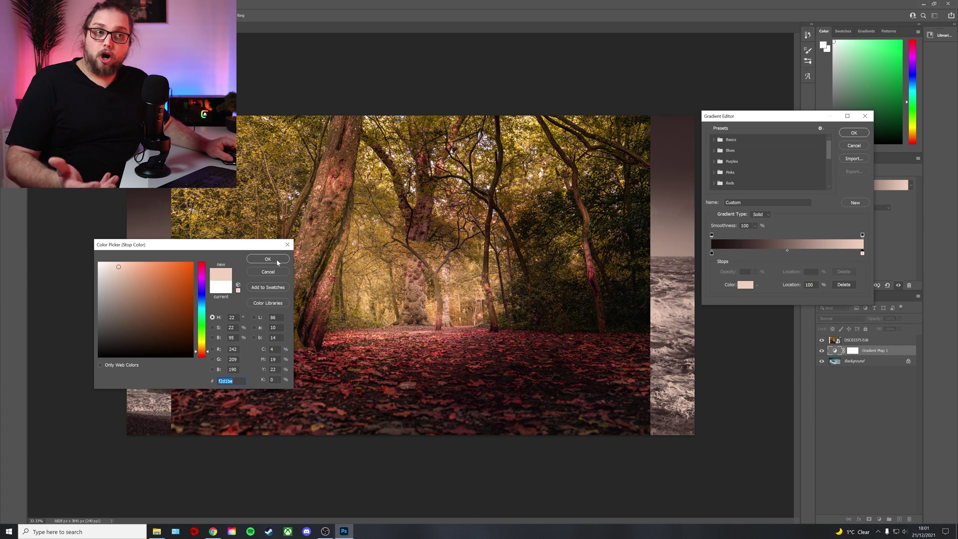
pyautogui.click(253, 260)
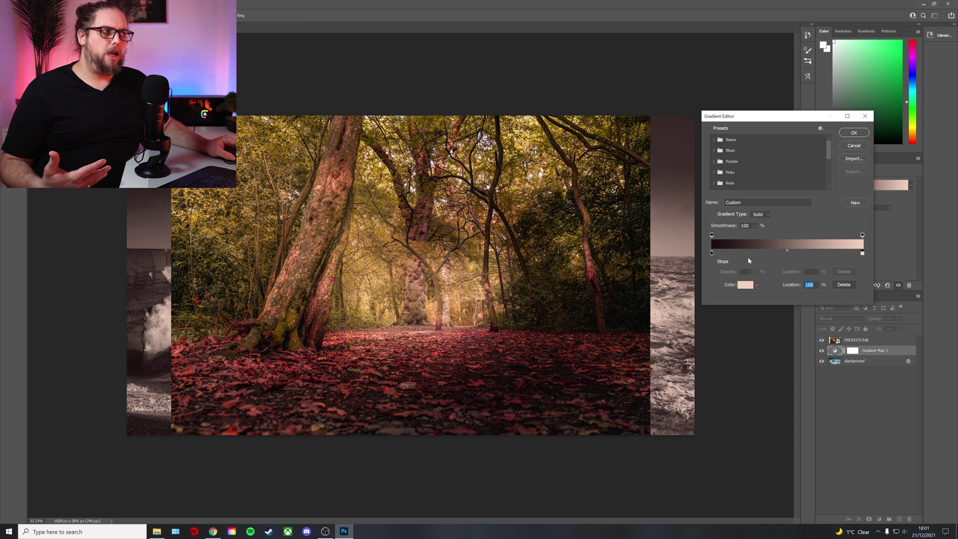
pyautogui.click(854, 132)
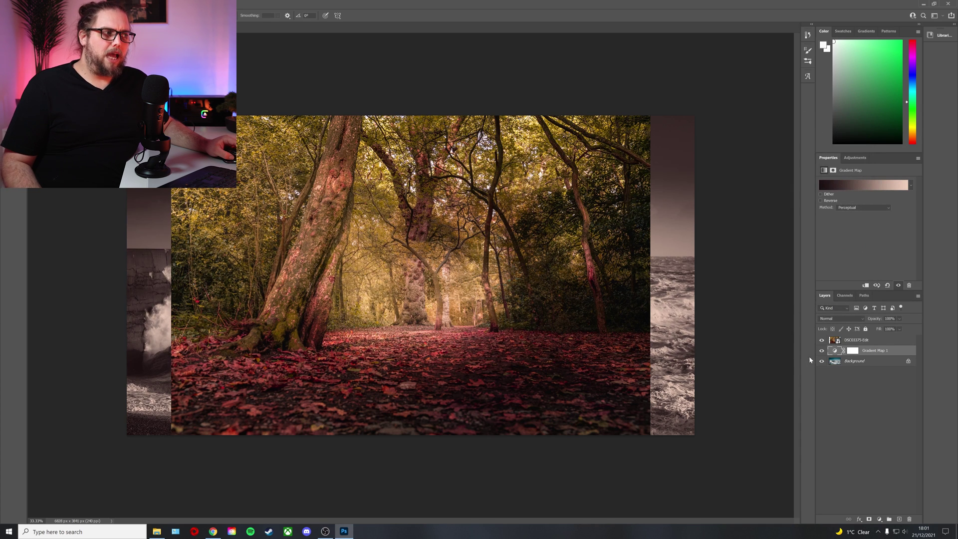
# Step: Hide and reshow the forest layer to preview the seascape, then reopen the gradient
pyautogui.click(822, 340)
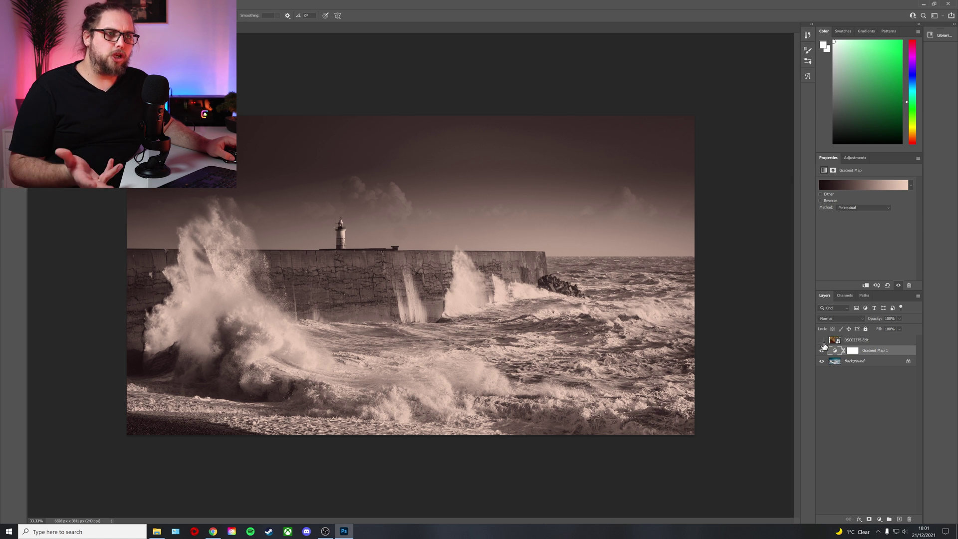
pyautogui.click(822, 340)
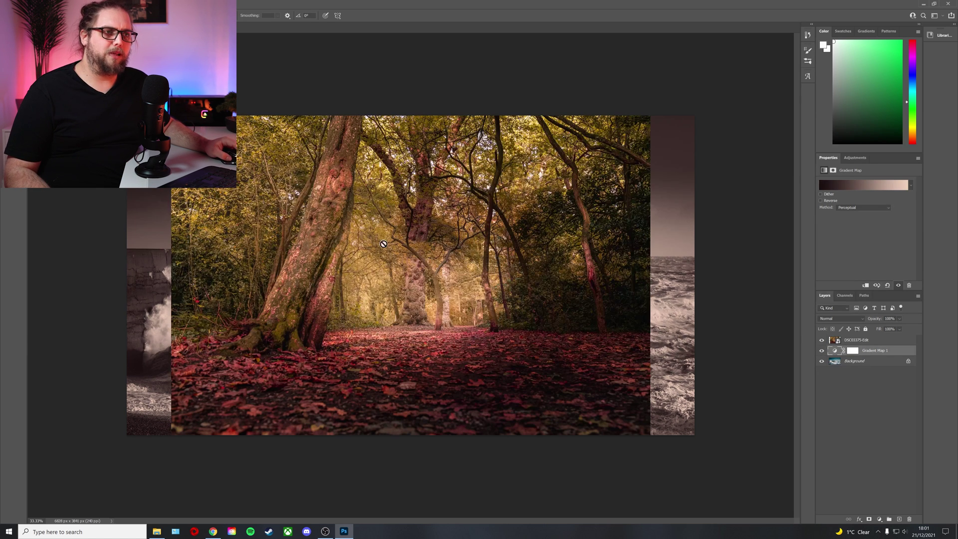
pyautogui.click(871, 185)
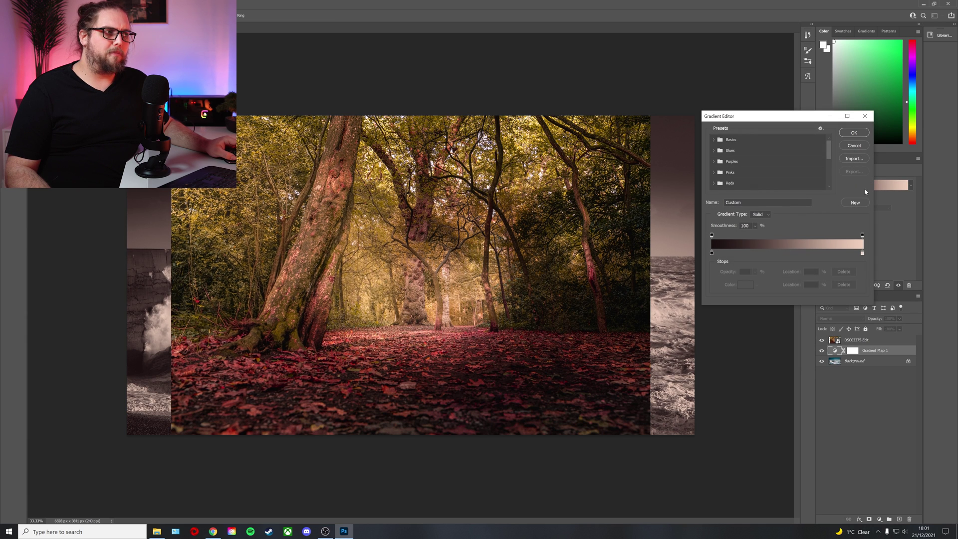
# Step: Add a dark red stop at location 22, sampled from the forest floor
pyautogui.click(746, 253)
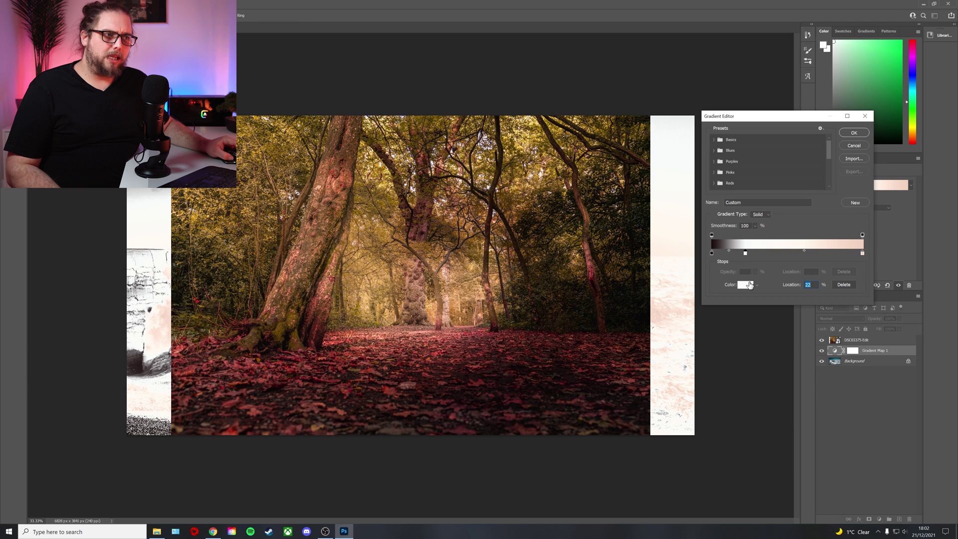
pyautogui.click(747, 285)
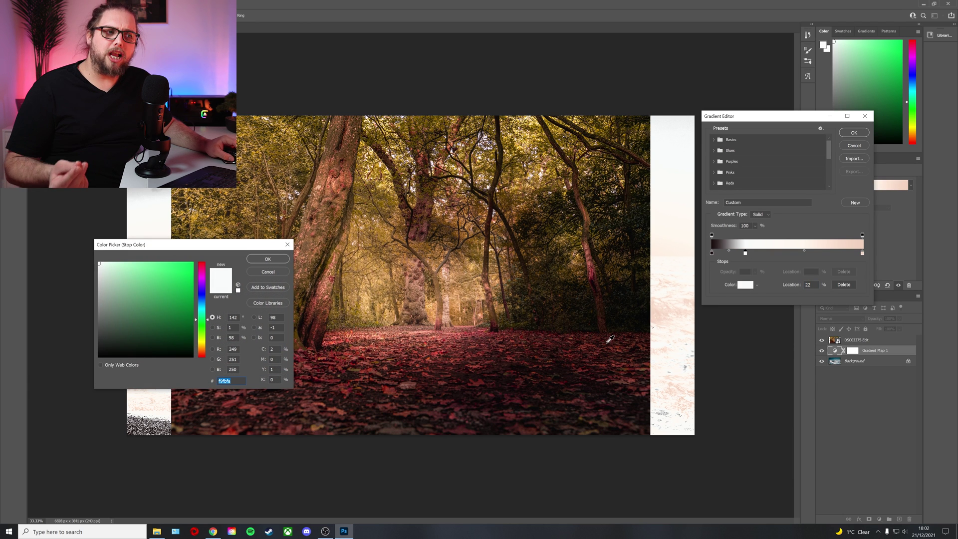
pyautogui.click(480, 380)
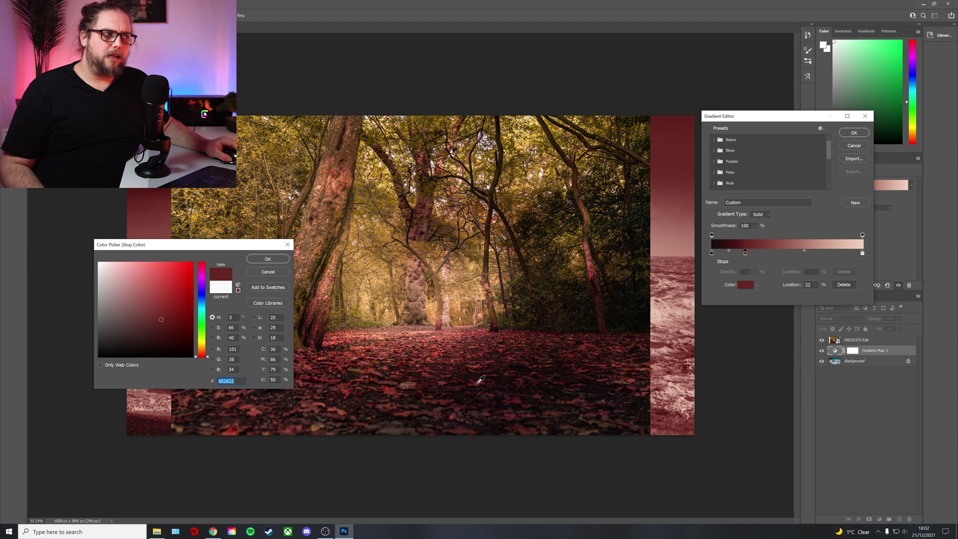
pyautogui.click(268, 259)
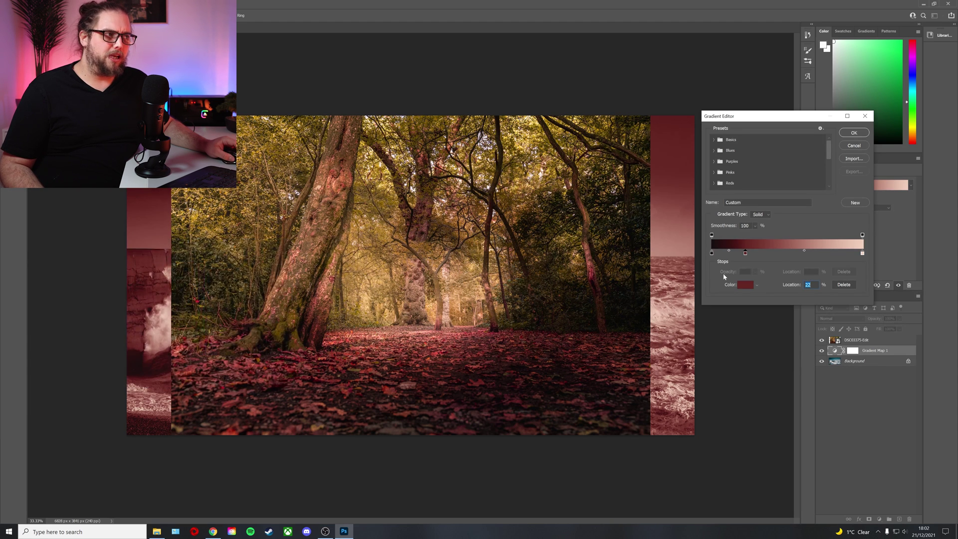
# Step: Add an orange-brown stop sampled from the forest photo at location 49
pyautogui.click(782, 253)
pyautogui.click(747, 287)
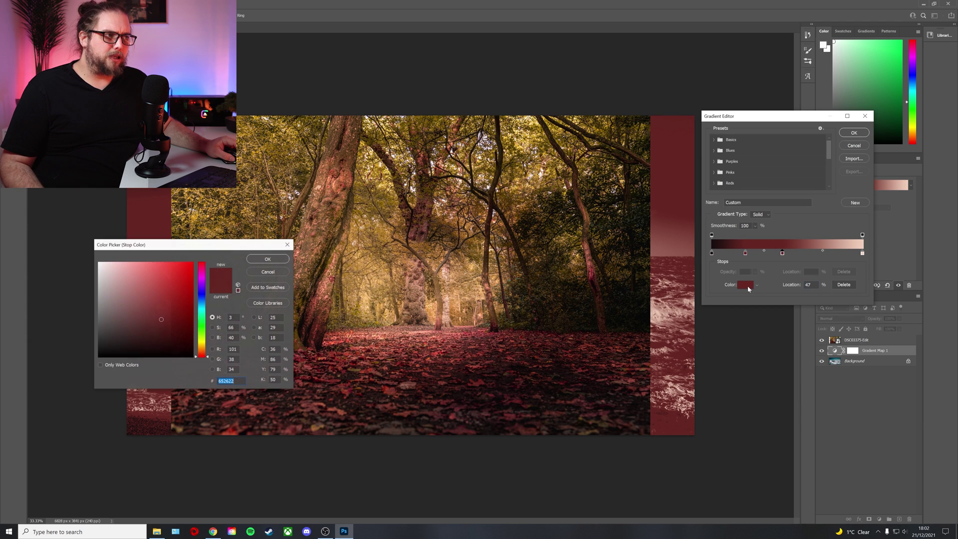
pyautogui.click(344, 178)
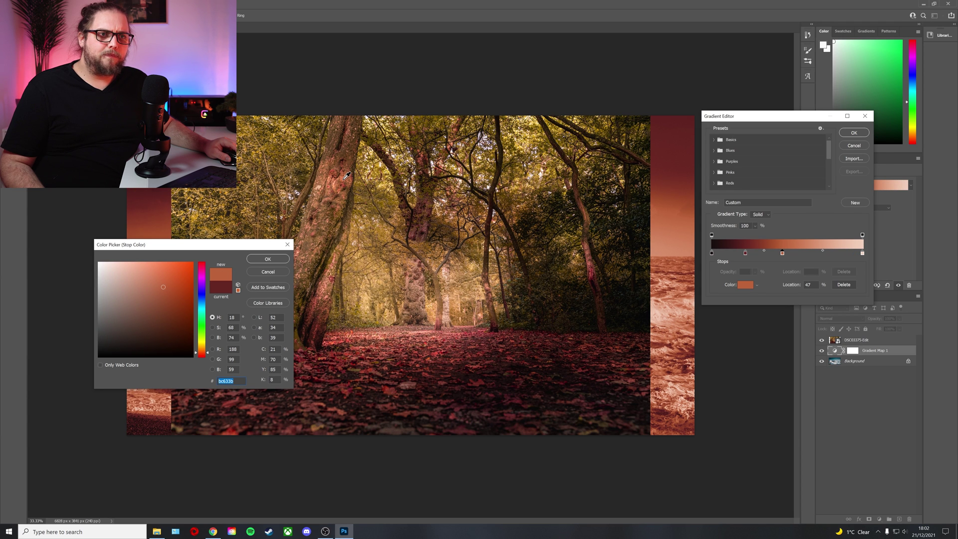
pyautogui.click(267, 259)
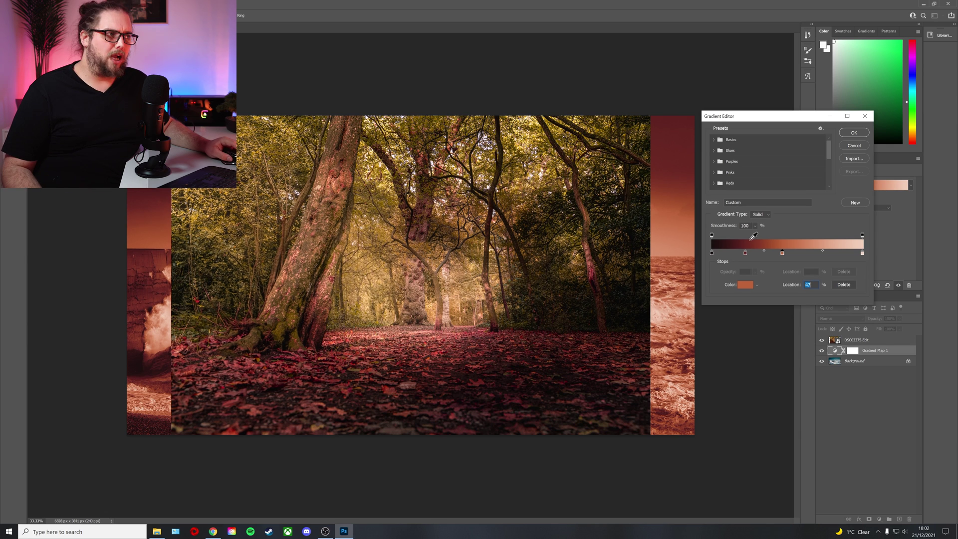
pyautogui.moveTo(783, 253); pyautogui.dragTo(747, 255)
pyautogui.click(745, 254)
# Step: Add a light peach stop at location 73 and fine-tune its colour
pyautogui.click(823, 254)
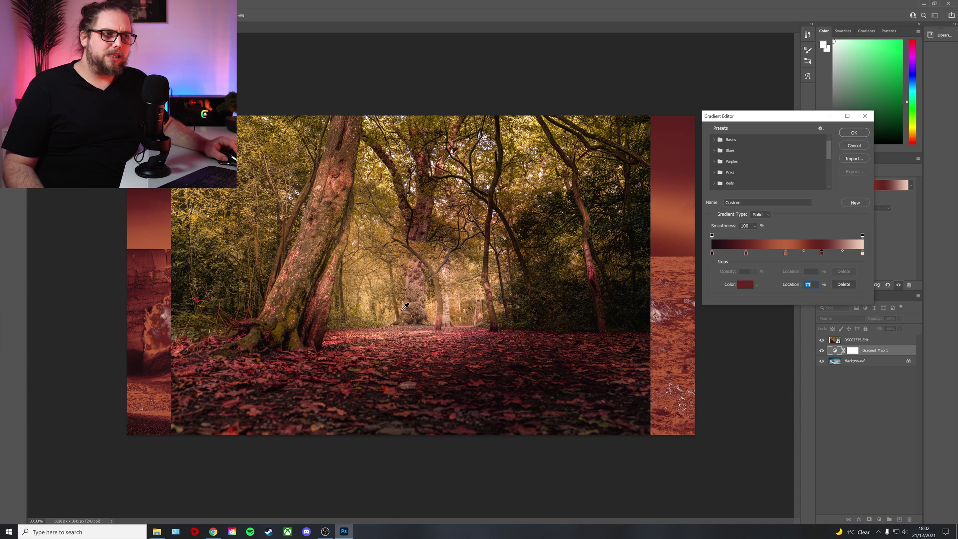
pyautogui.click(417, 262)
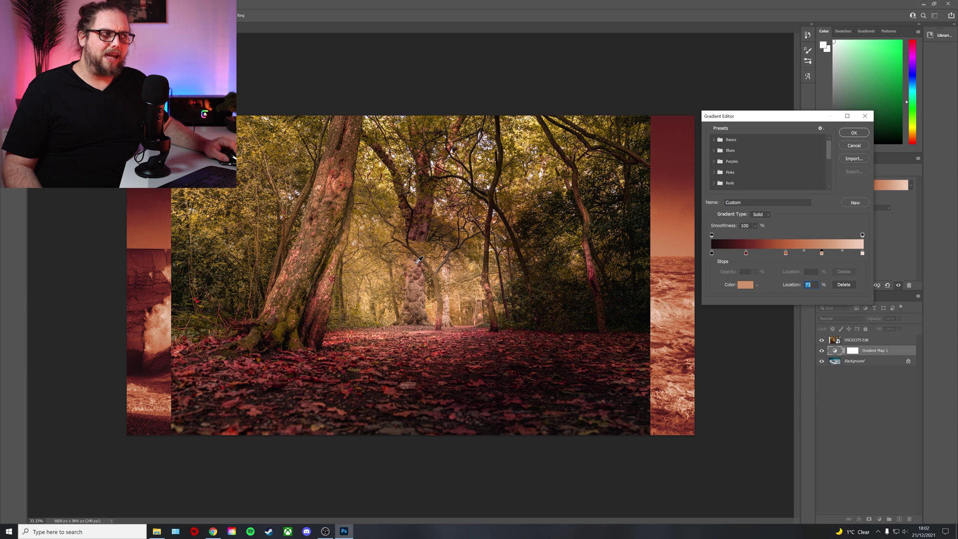
pyautogui.click(748, 288)
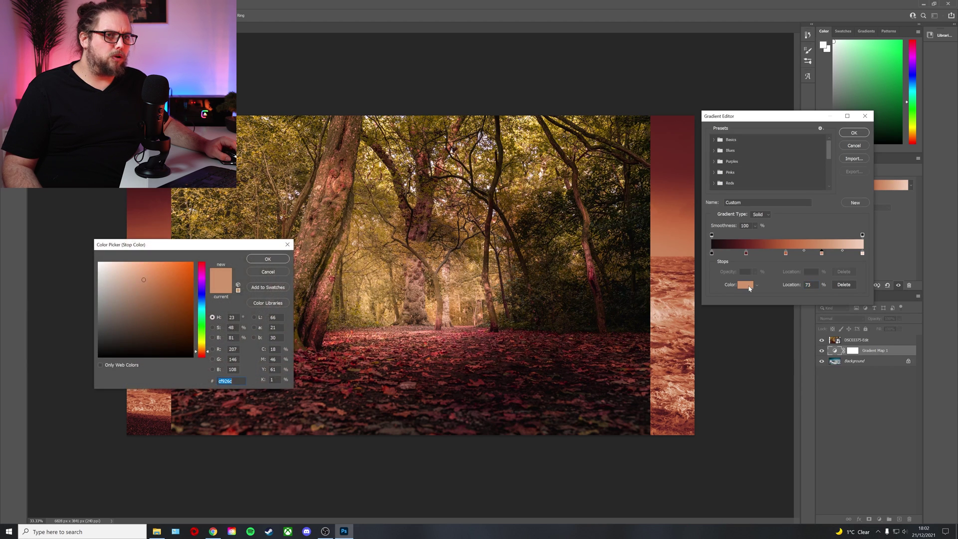
pyautogui.click(135, 273)
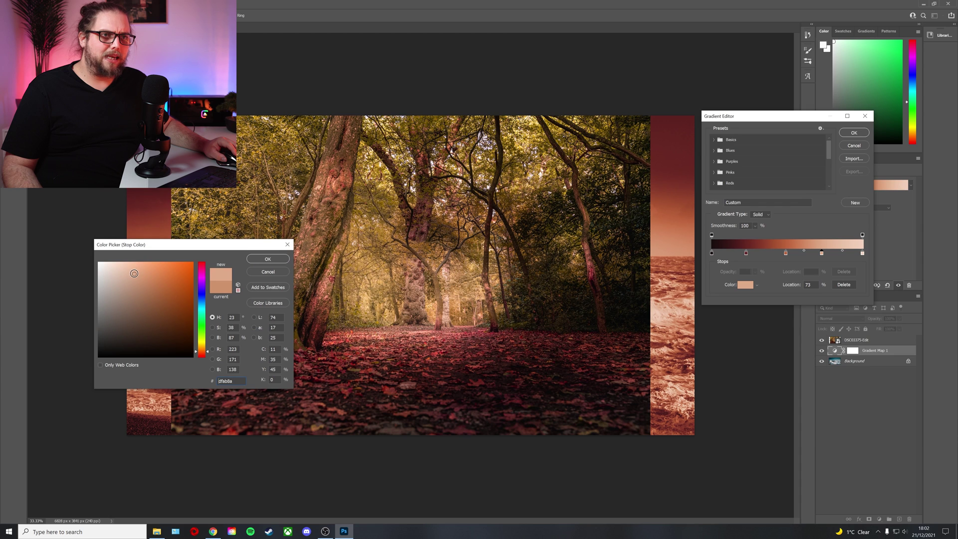
pyautogui.click(130, 274)
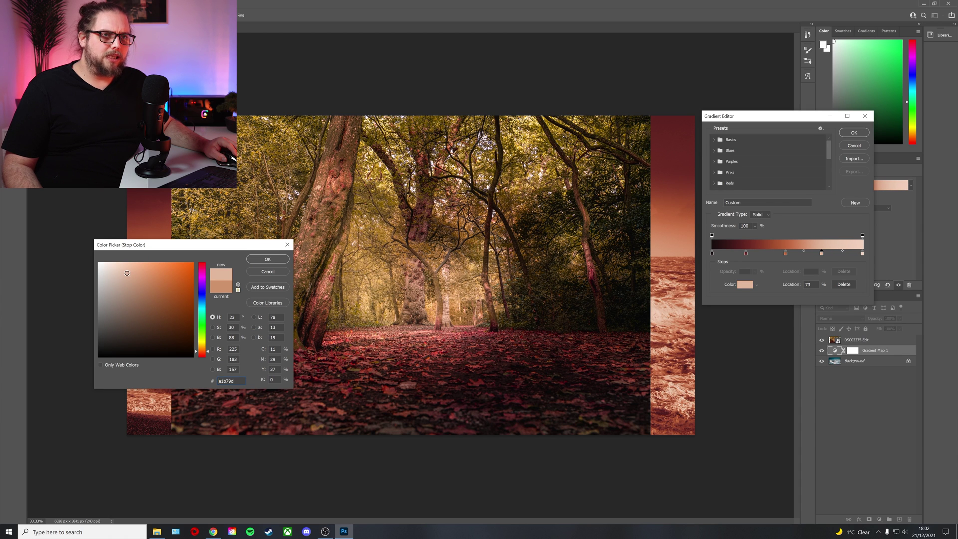
pyautogui.click(126, 273)
pyautogui.click(128, 279)
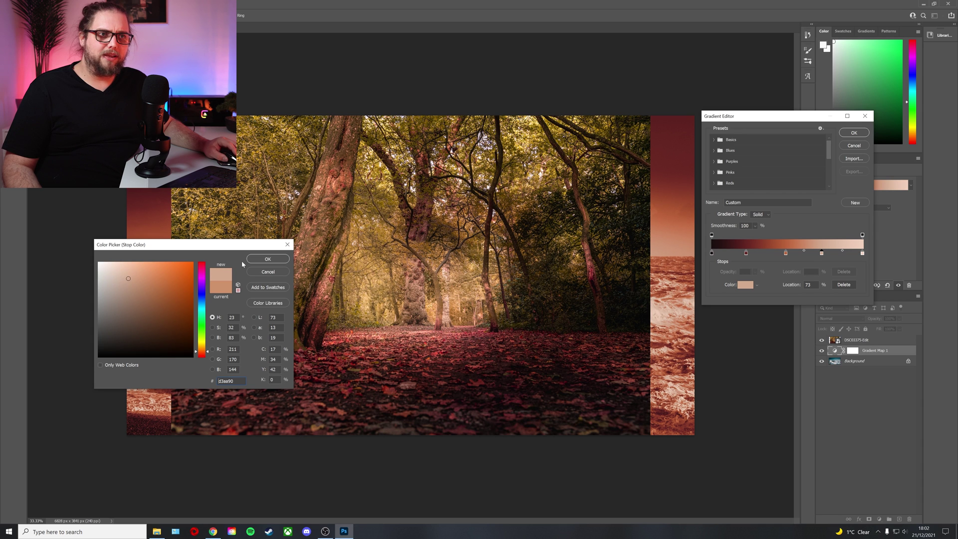
pyautogui.click(268, 258)
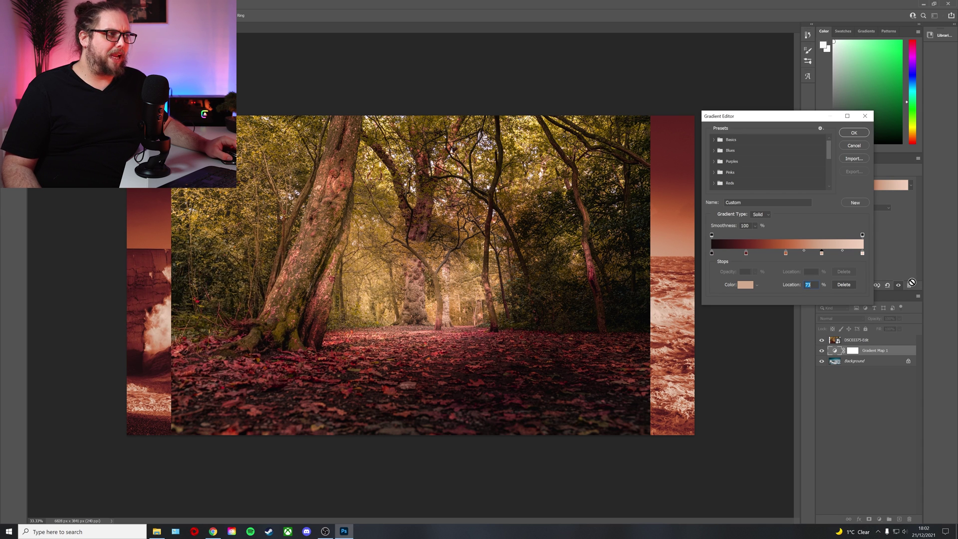
# Step: Make the end stop near-white and tone the middle stop to muted orange-brown
pyautogui.click(863, 254)
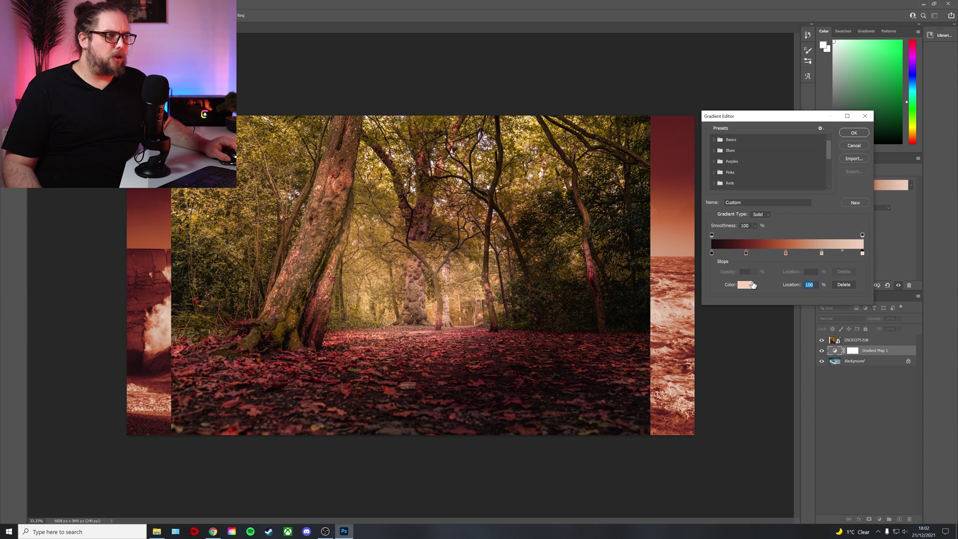
pyautogui.click(753, 284)
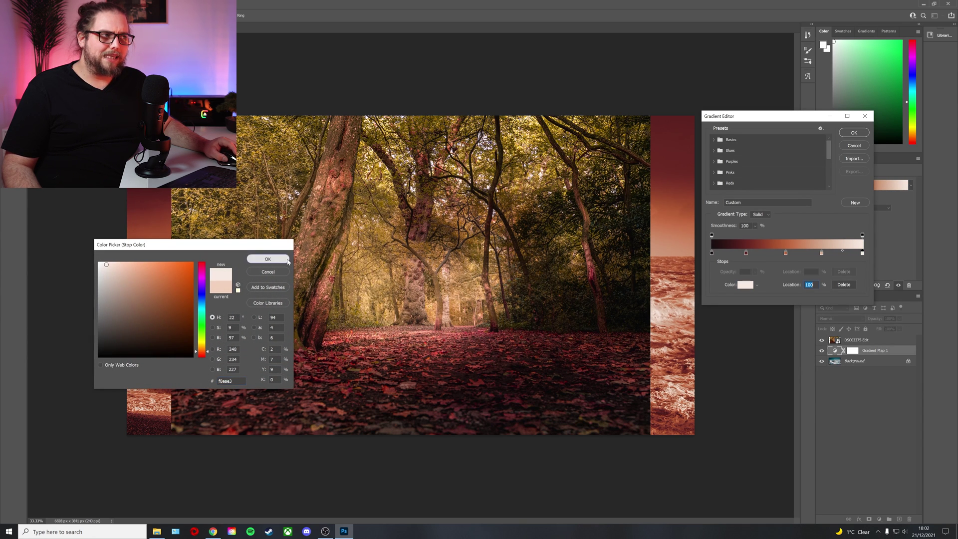
pyautogui.click(268, 259)
pyautogui.click(787, 254)
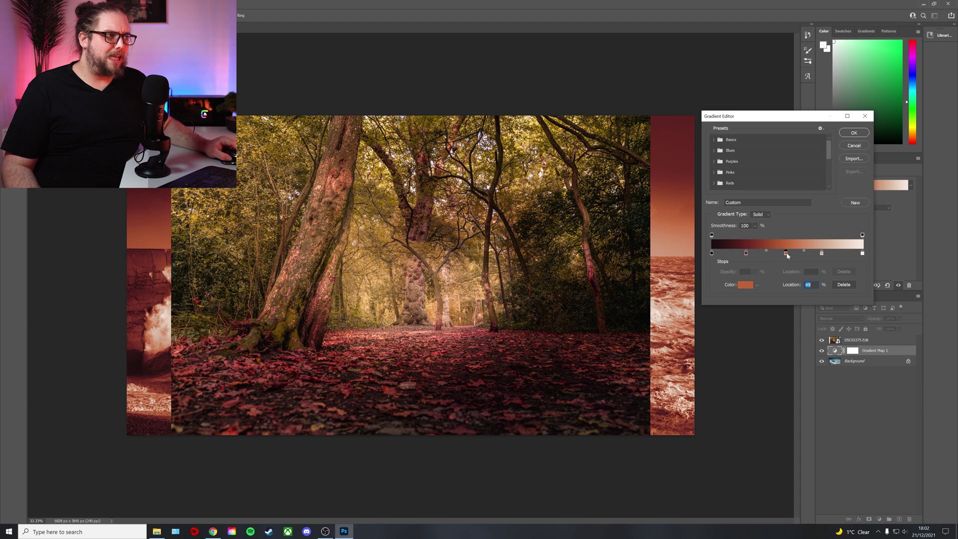
pyautogui.click(743, 288)
pyautogui.moveTo(151, 280)
pyautogui.mouseDown()
pyautogui.moveTo(162, 289)
pyautogui.moveTo(148, 287)
pyautogui.mouseUp()
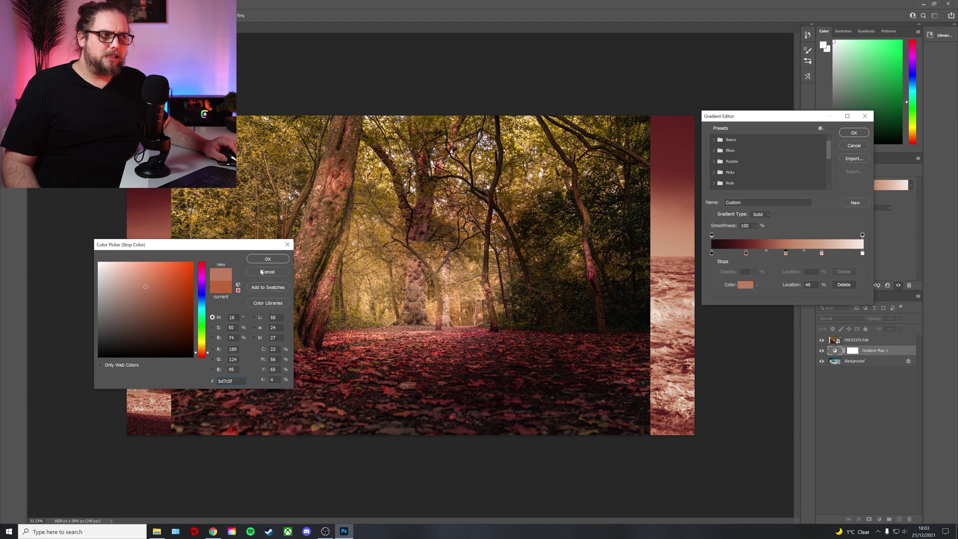
pyautogui.click(270, 260)
# Step: Soften the dark red stop at location 23 into a more muted red
pyautogui.click(746, 253)
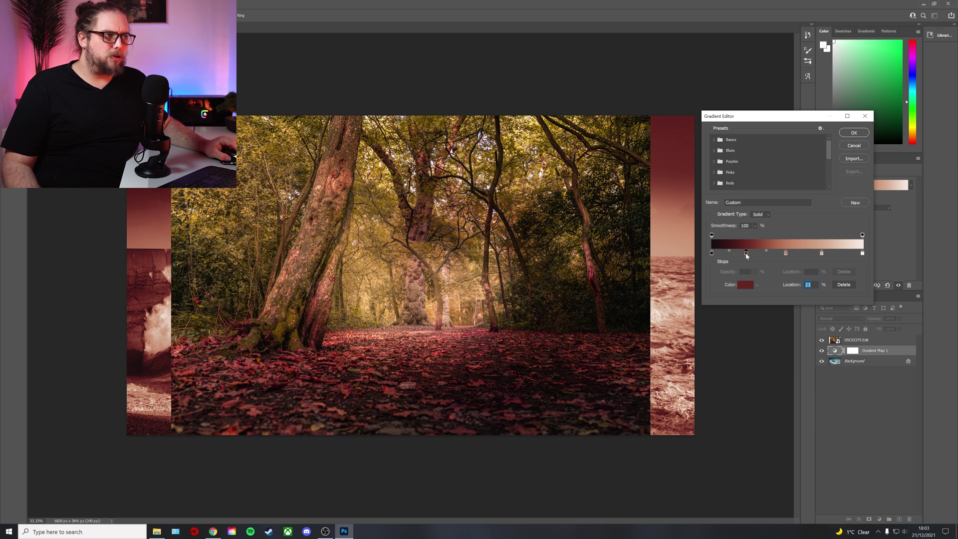
pyautogui.click(746, 285)
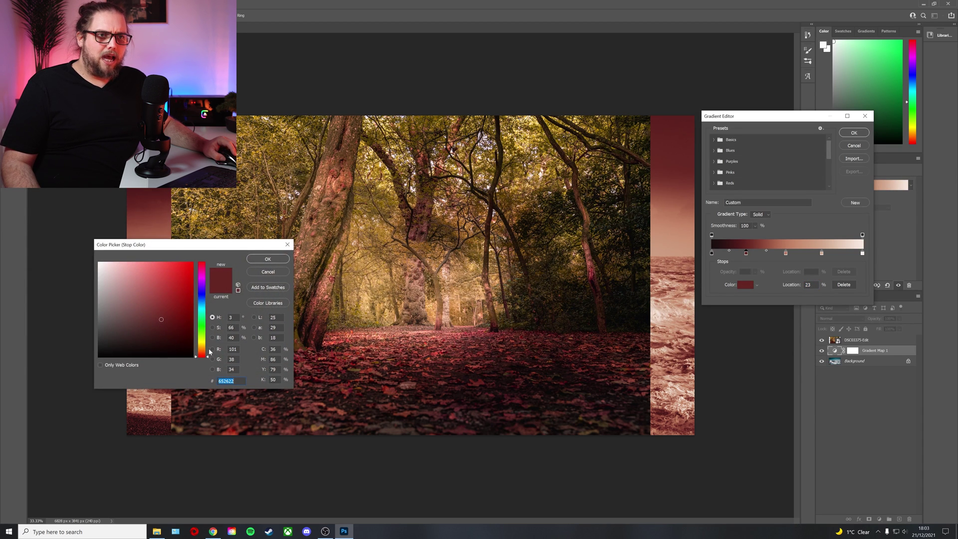
pyautogui.click(163, 305)
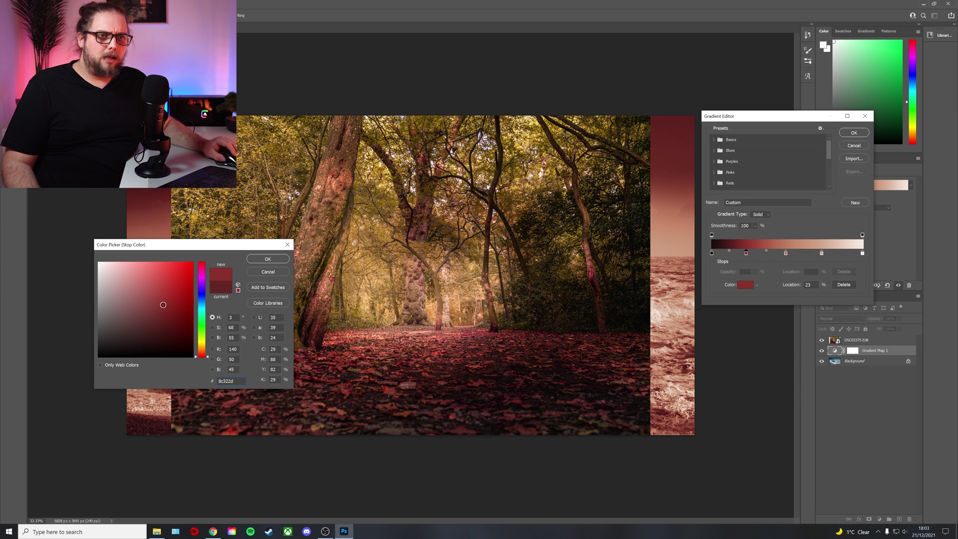
pyautogui.moveTo(164, 304); pyautogui.dragTo(152, 306)
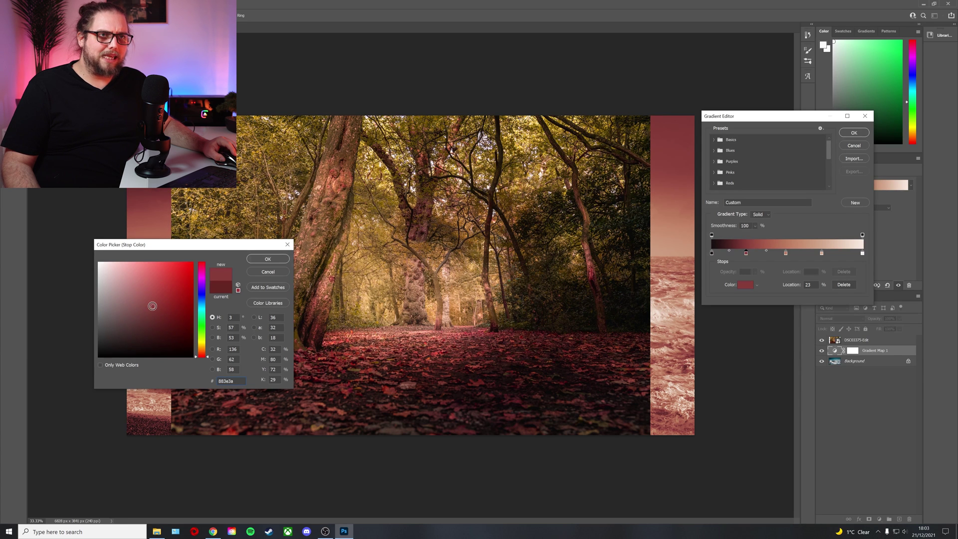
pyautogui.click(287, 263)
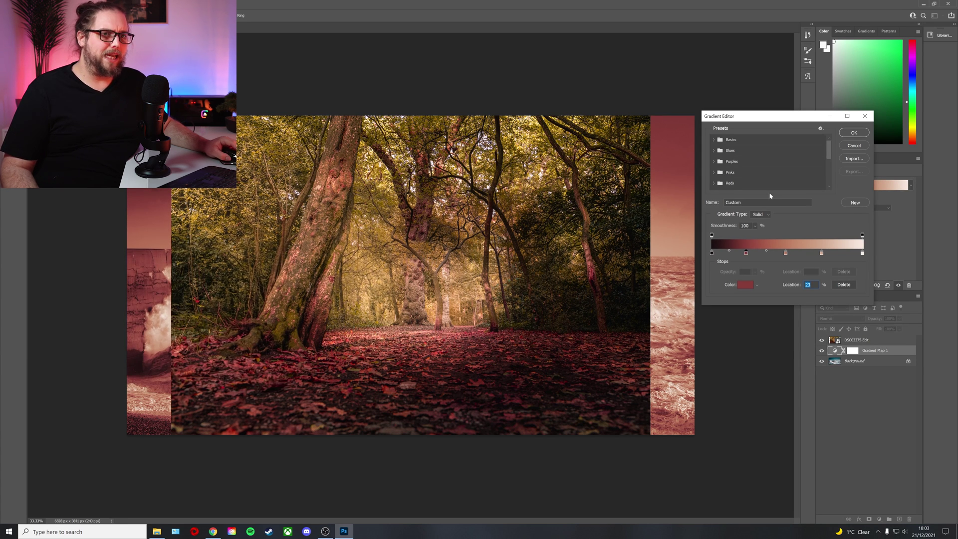
# Step: Apply the multi-stop gradient, hide the forest photo, and compare the map off and on
pyautogui.click(854, 132)
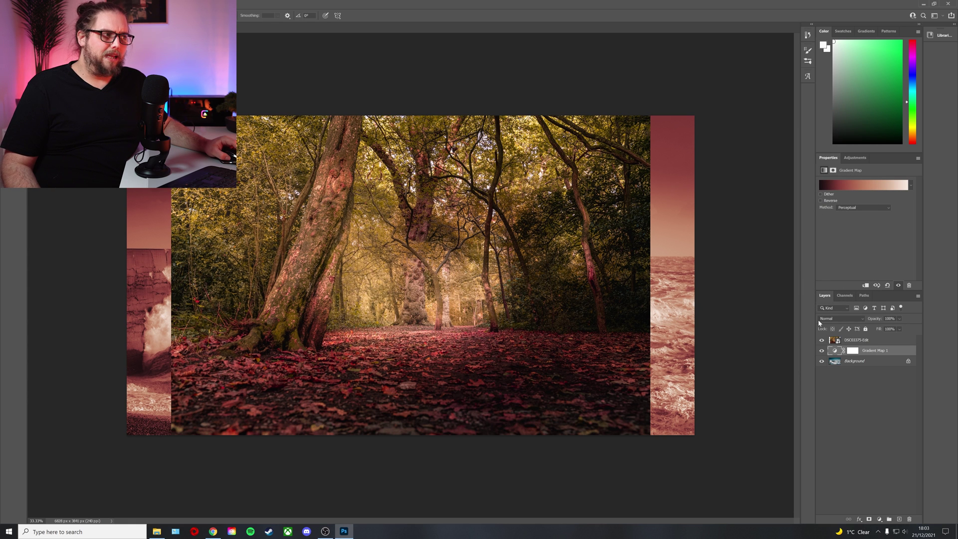
pyautogui.click(822, 341)
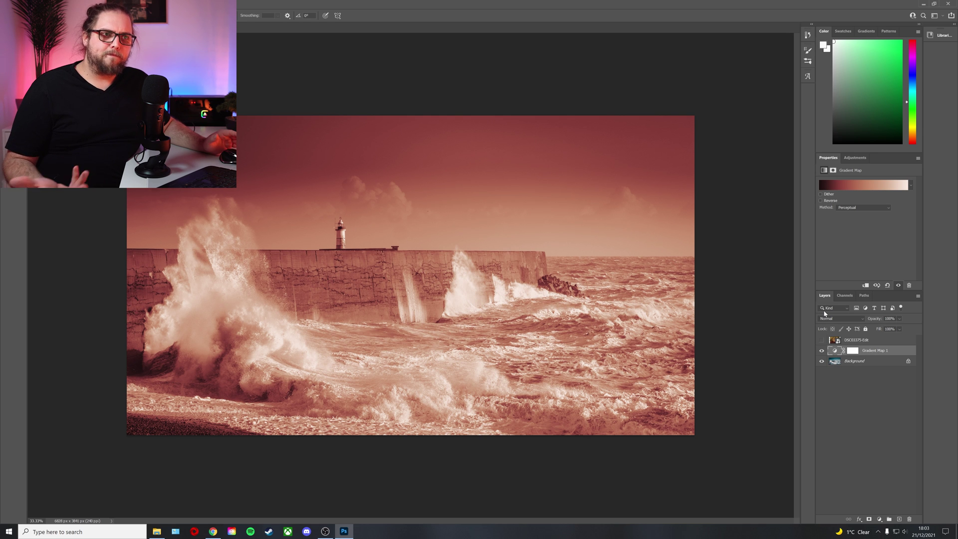
pyautogui.click(822, 351)
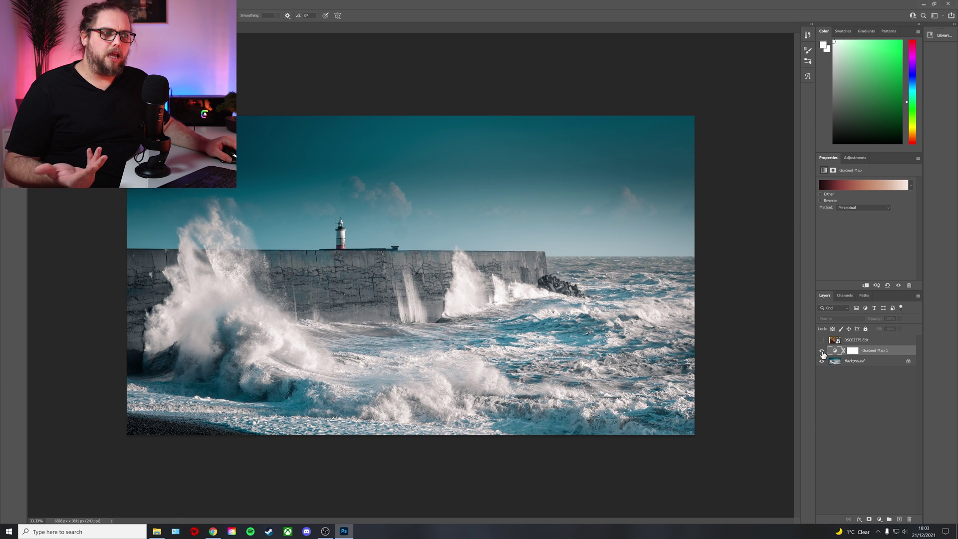
pyautogui.click(822, 351)
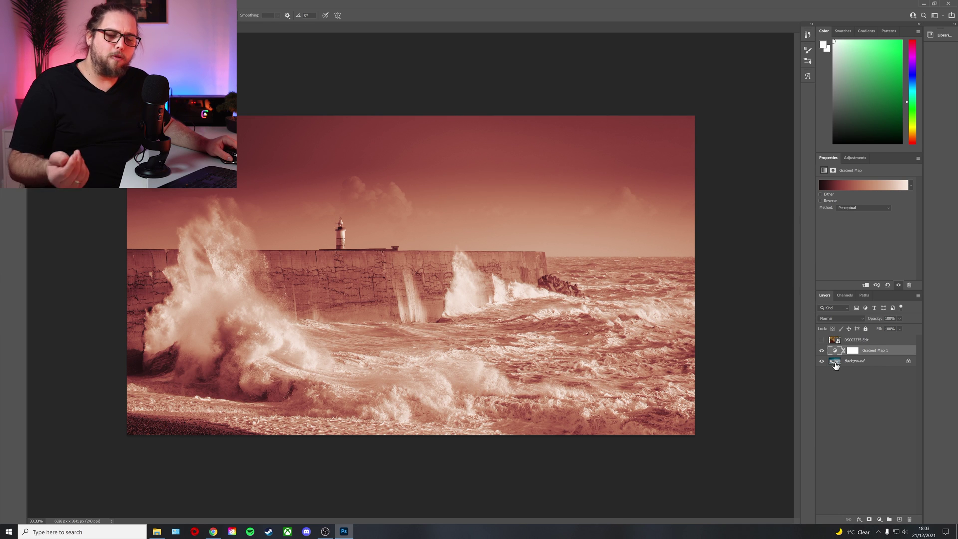
# Step: Lower Gradient Map 1's opacity, toggling it to compare against the original seascape
pyautogui.moveTo(877, 322); pyautogui.dragTo(858, 321)
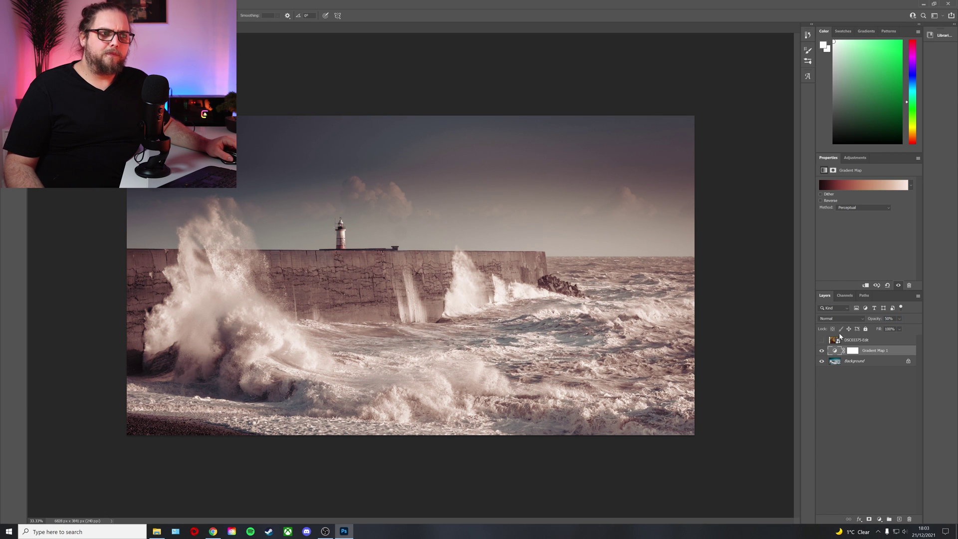
pyautogui.click(821, 351)
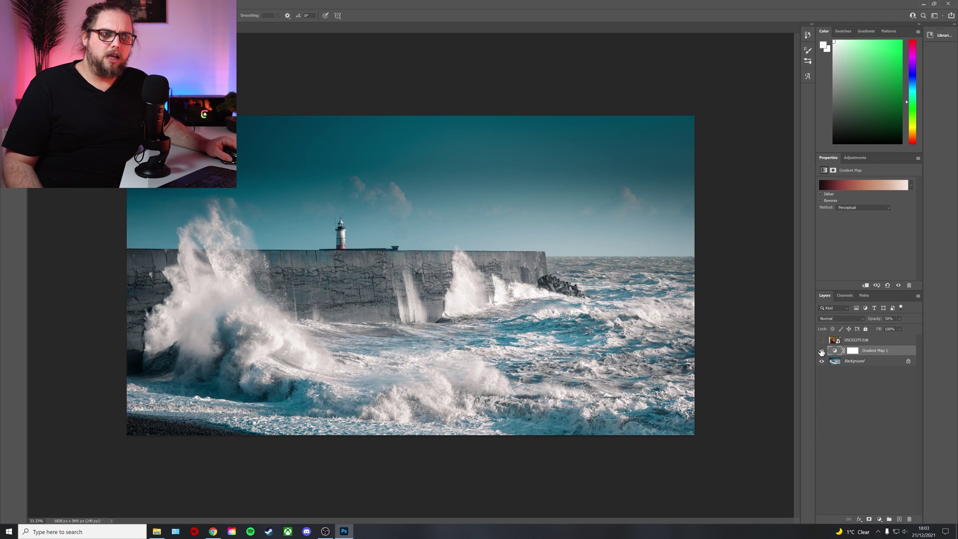
pyautogui.click(821, 351)
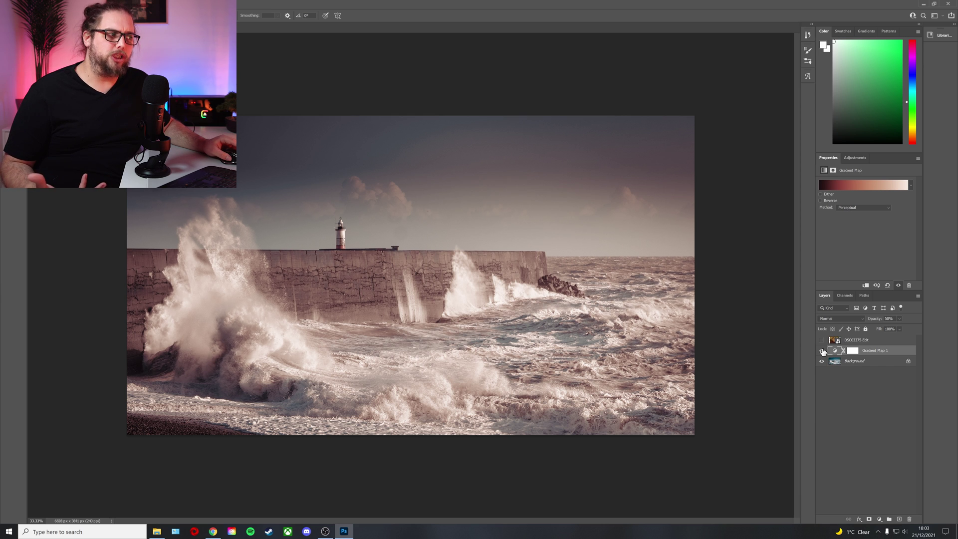
pyautogui.moveTo(876, 323); pyautogui.dragTo(873, 320)
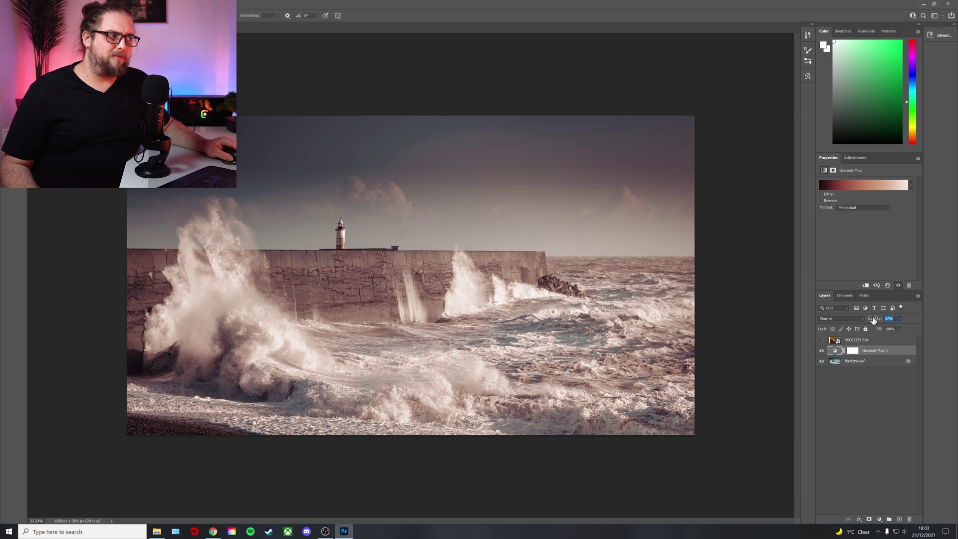
pyautogui.click(821, 351)
pyautogui.click(822, 351)
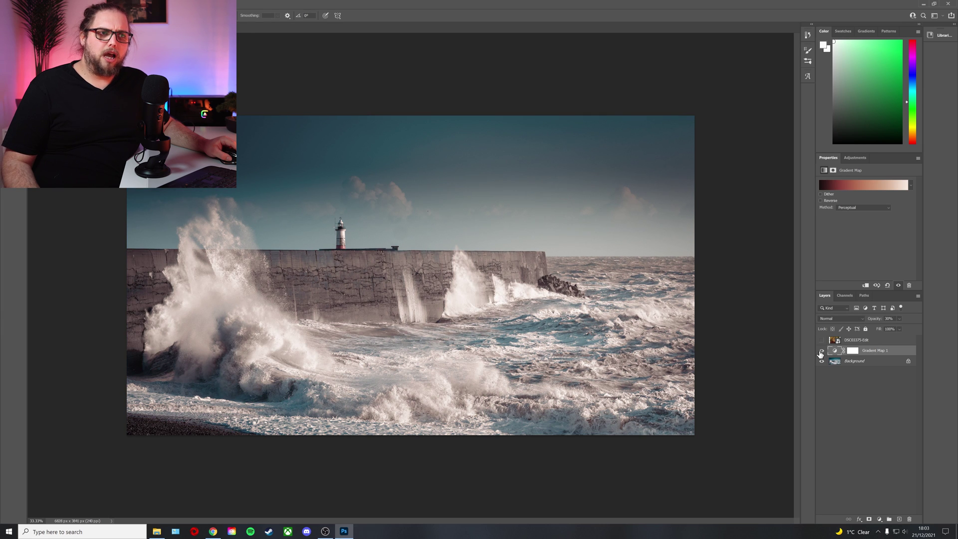
pyautogui.click(822, 351)
pyautogui.click(821, 351)
# Step: Settle the gradient map near 74% opacity and drag in a Forest Portraits photo
pyautogui.moveTo(874, 320); pyautogui.dragTo(893, 324)
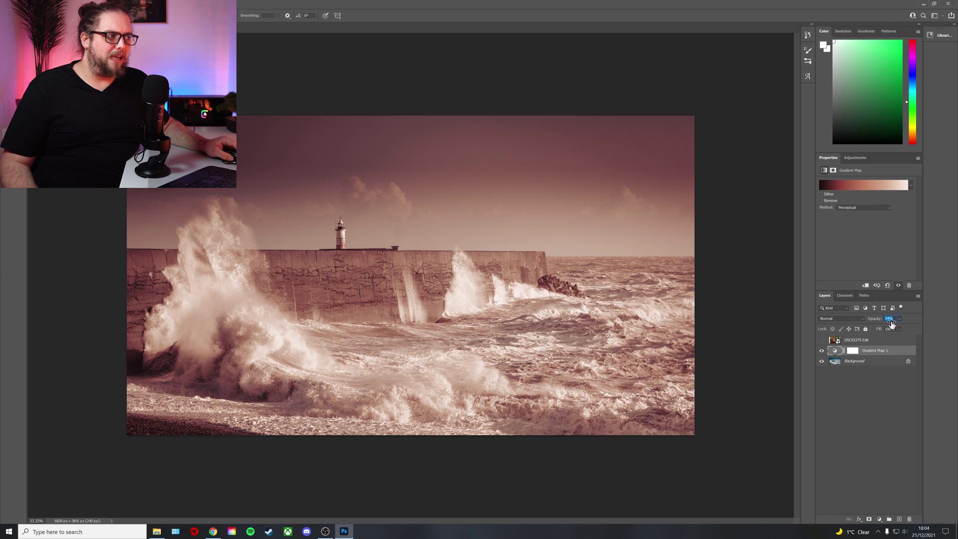
pyautogui.click(822, 352)
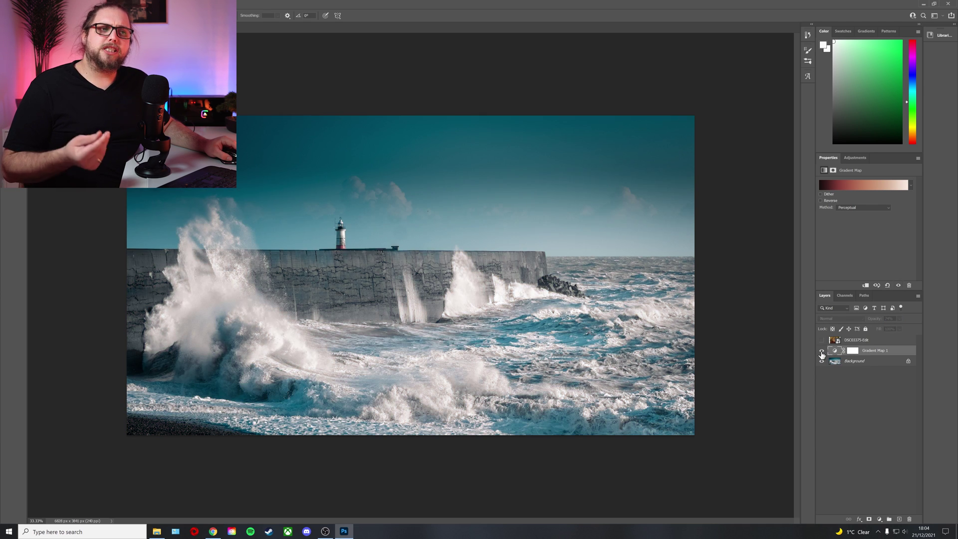
pyautogui.click(821, 352)
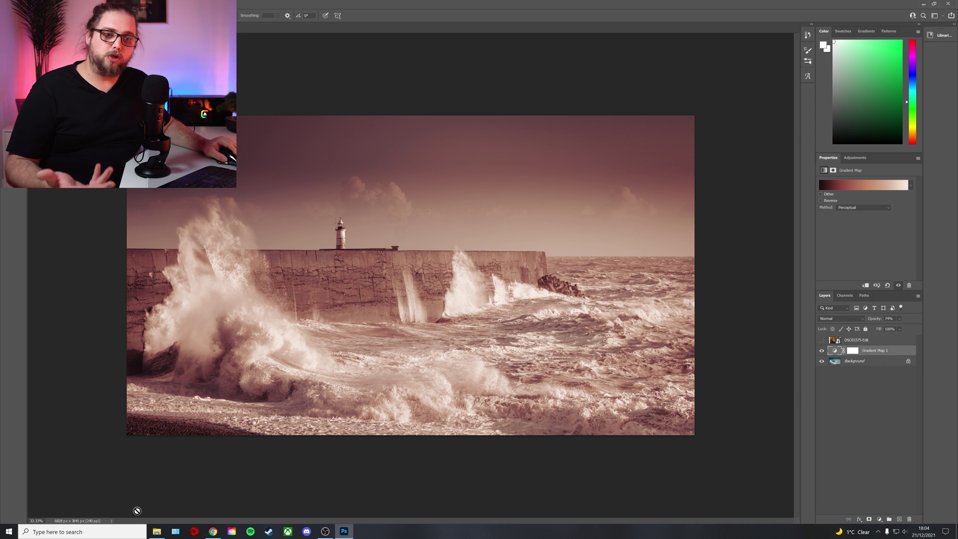
pyautogui.click(157, 536)
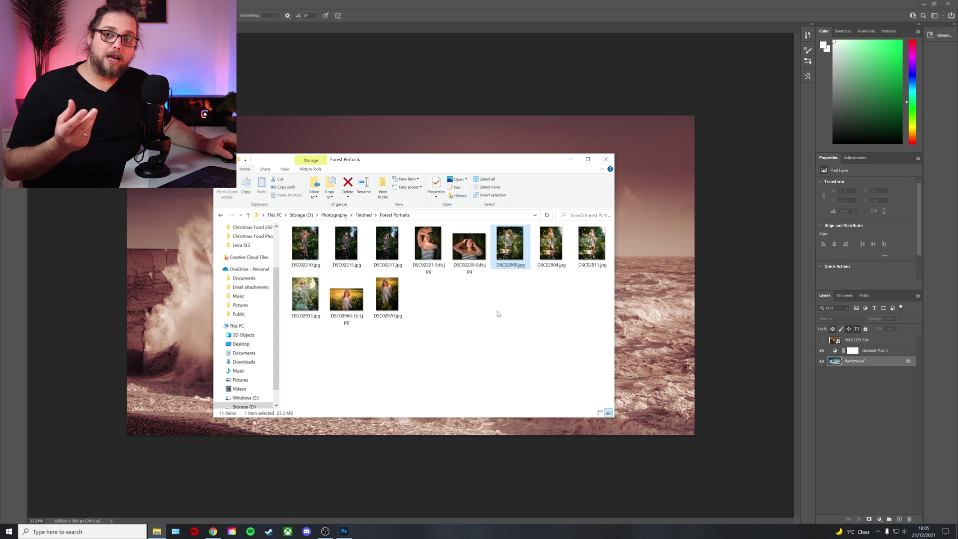
pyautogui.moveTo(592, 244); pyautogui.dragTo(650, 282)
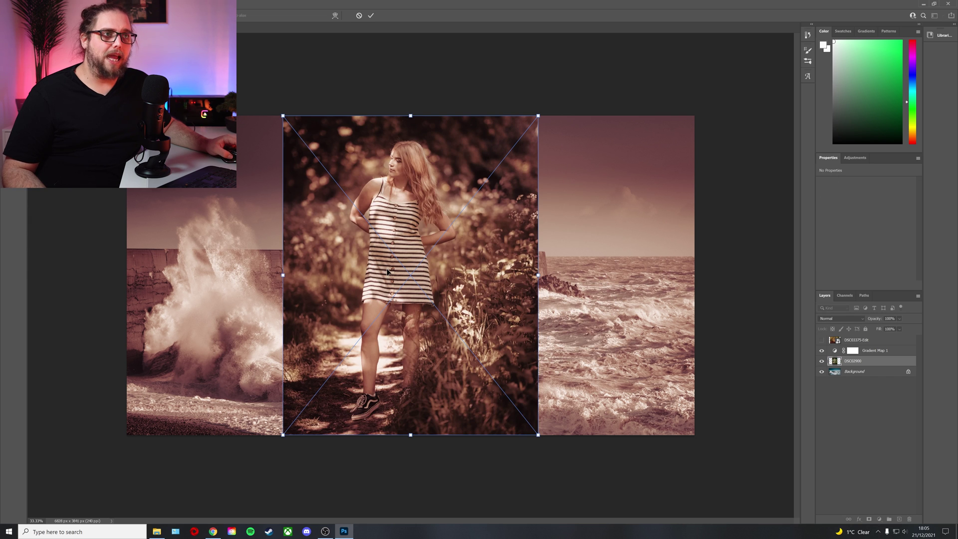
# Step: Commit the placed portrait DSC02900, hide the seascape Background, and compare the tint
pyautogui.click(371, 16)
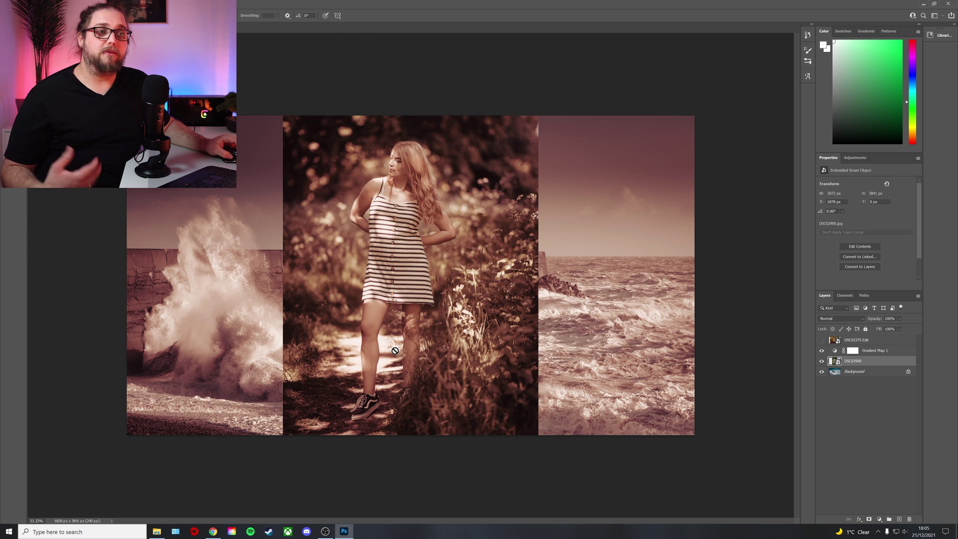
pyautogui.click(822, 372)
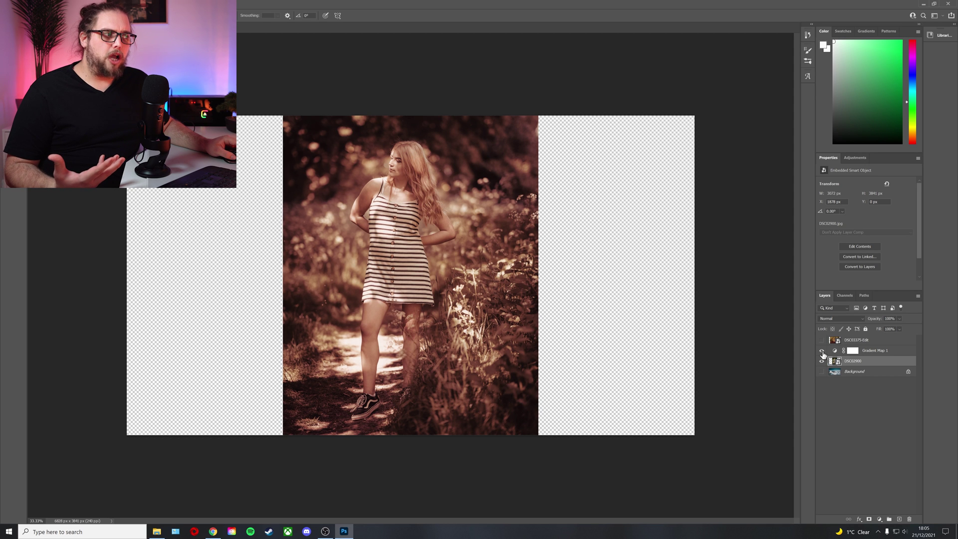
pyautogui.click(822, 352)
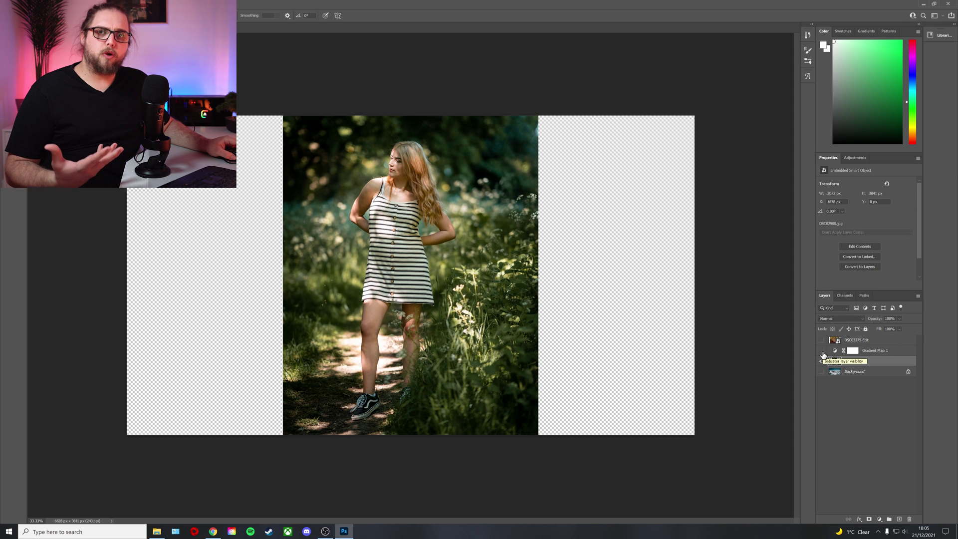
pyautogui.click(823, 353)
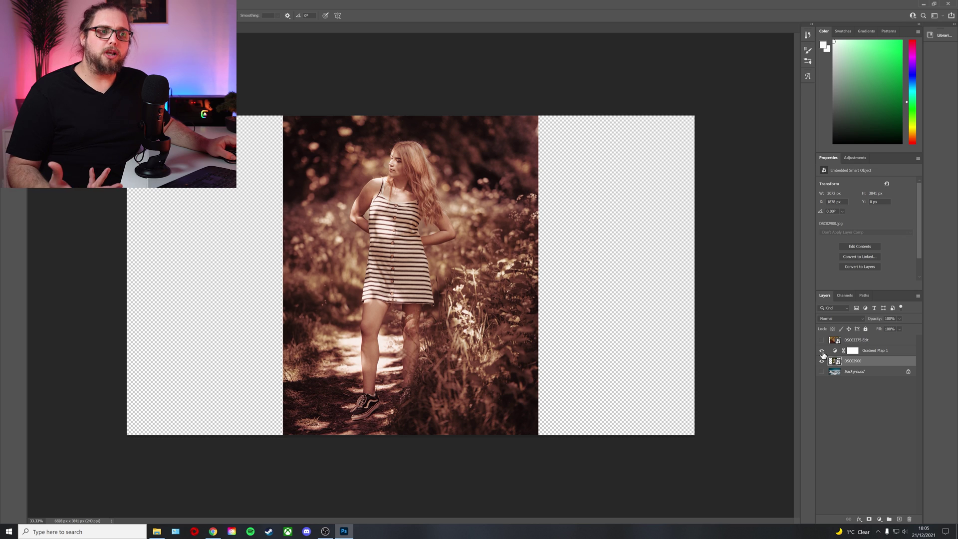
# Step: Set Gradient Map 1 to 67% opacity and show the forest photo on top
pyautogui.click(864, 352)
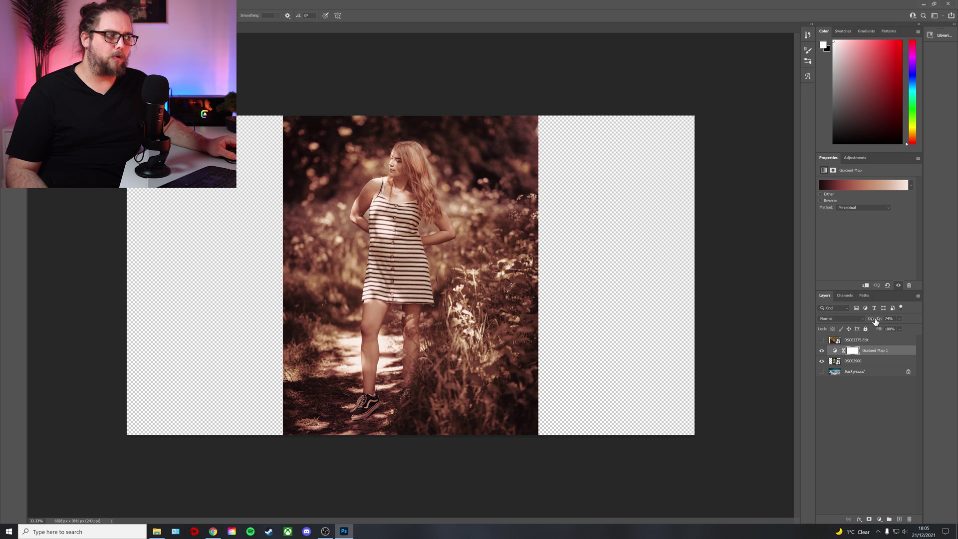
pyautogui.moveTo(875, 321); pyautogui.dragTo(869, 321)
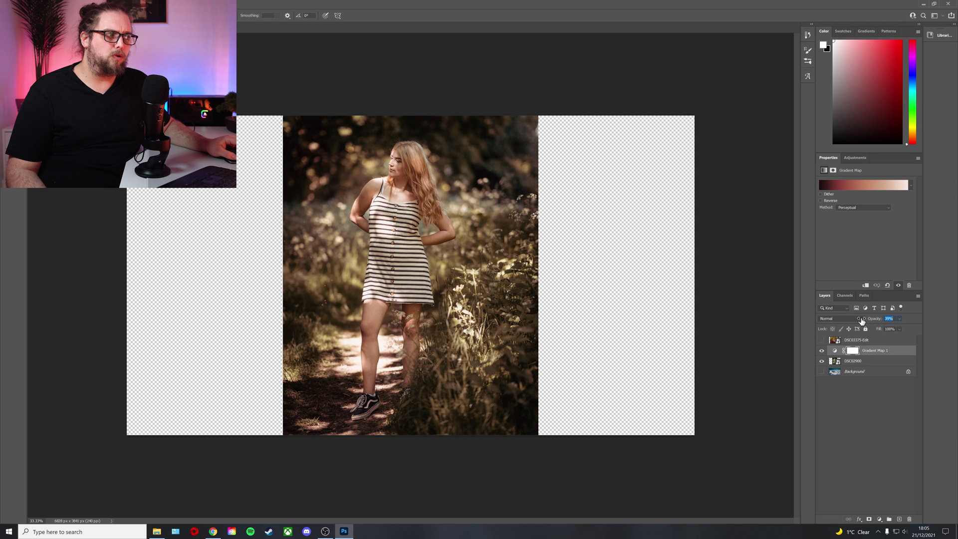
pyautogui.click(822, 352)
pyautogui.click(823, 351)
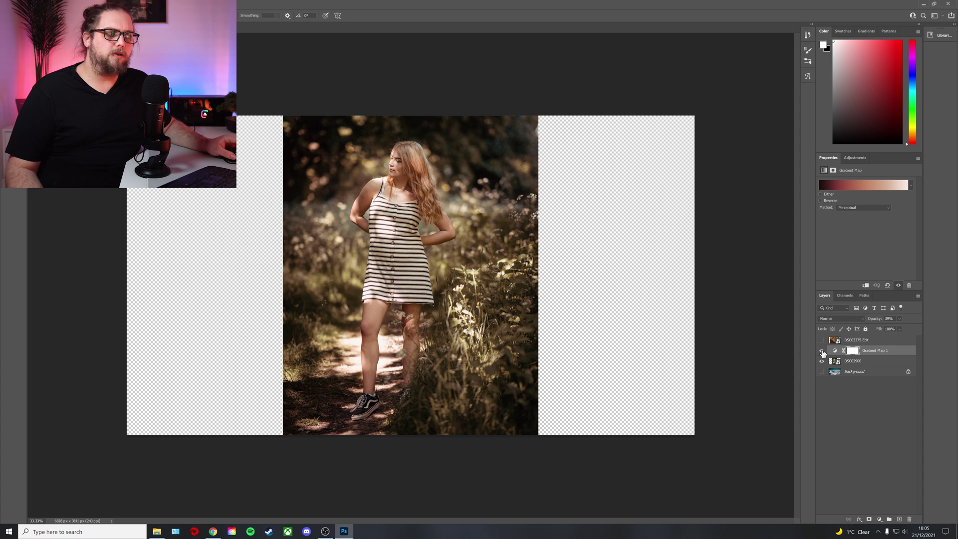
pyautogui.moveTo(873, 323)
pyautogui.mouseDown()
pyautogui.moveTo(897, 324)
pyautogui.moveTo(858, 323)
pyautogui.mouseUp()
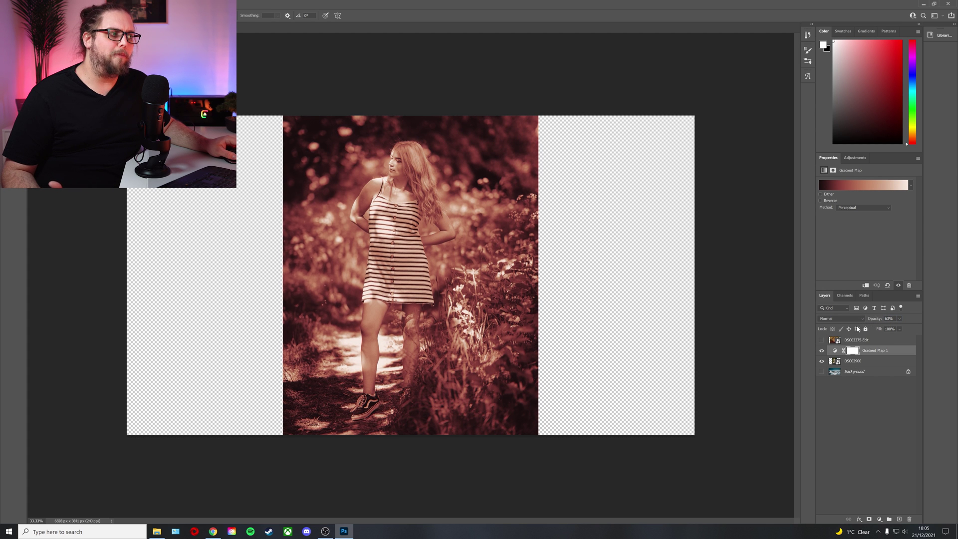
pyautogui.click(822, 340)
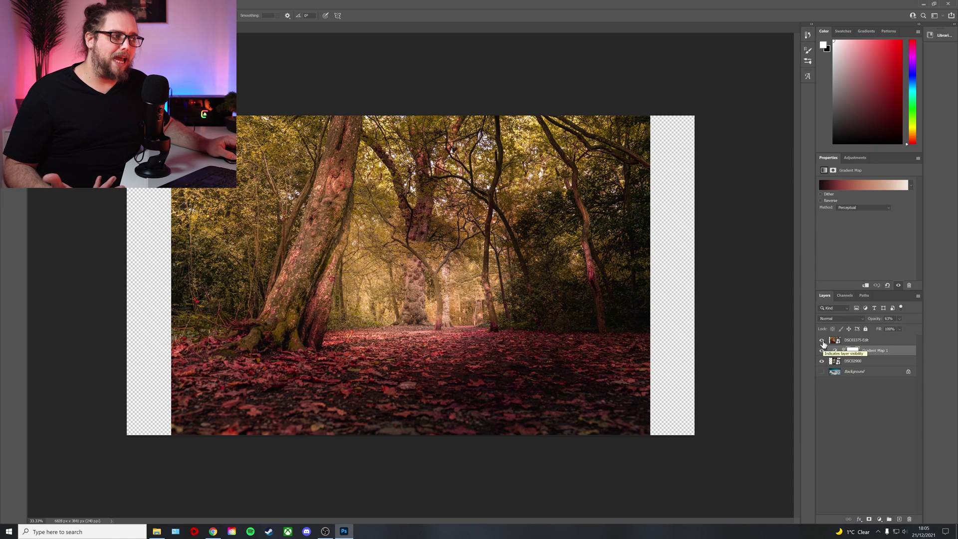
# Step: Hide all four layers, then show only the seascape Background again
pyautogui.moveTo(822, 340); pyautogui.dragTo(824, 375)
pyautogui.click(823, 373)
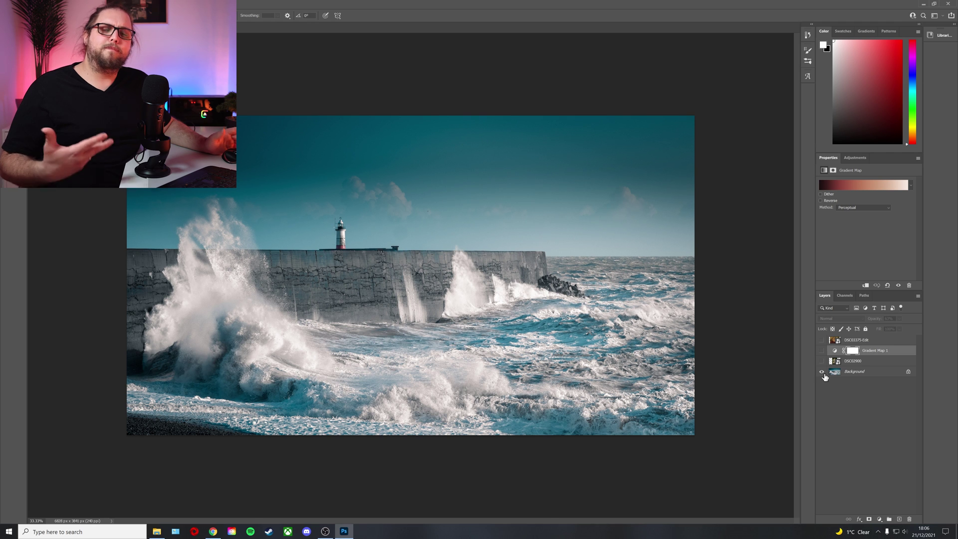
# Step: Make the DSC02900 portrait layer visible over the seascape
pyautogui.click(822, 361)
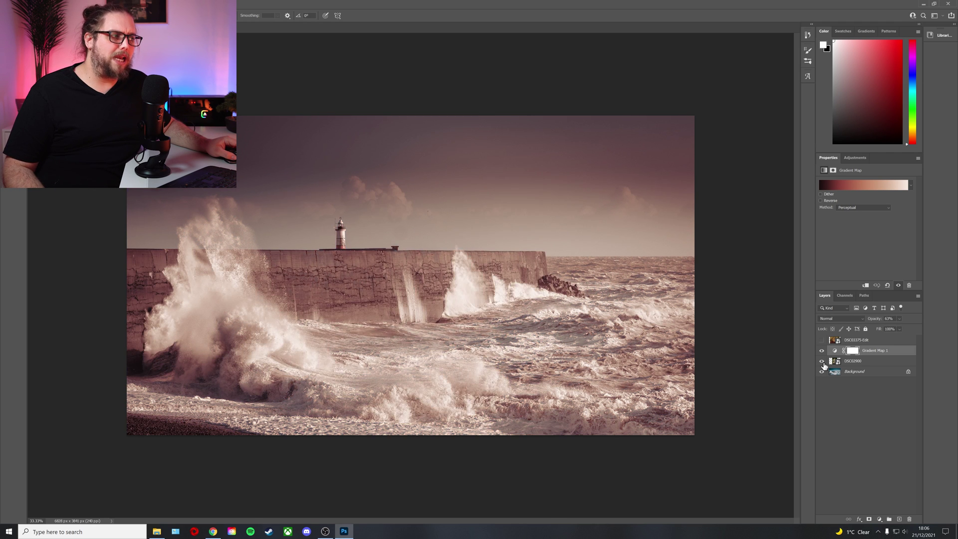